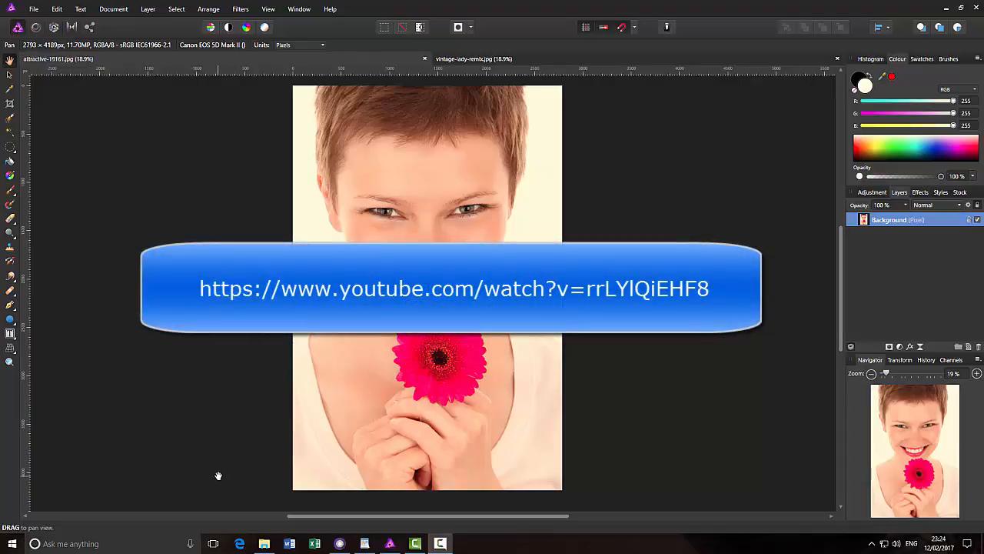
Switch to PhotoPlus X8, examine its Import Raw and PhotoFix editing windows without applying any changes, and close the program.
click(340, 546)
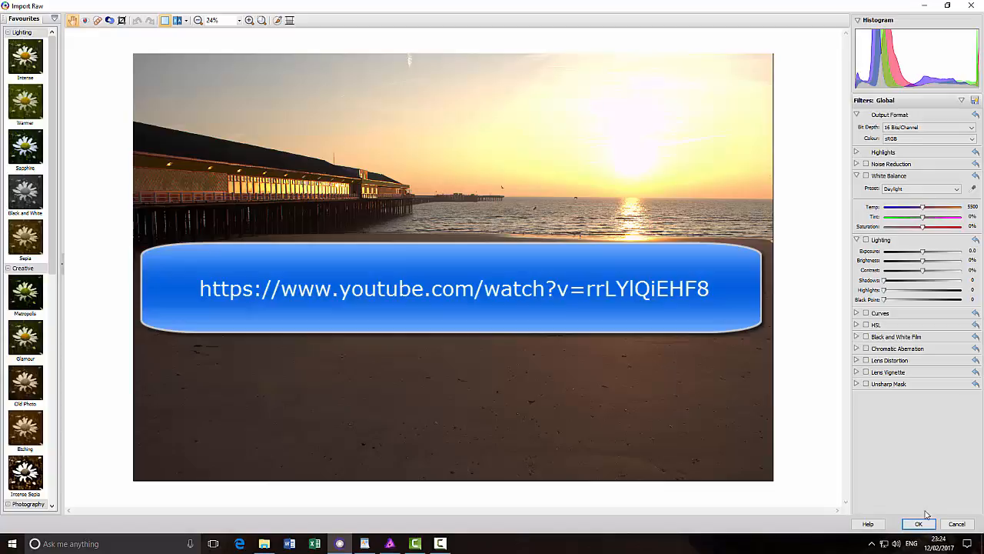
click(957, 523)
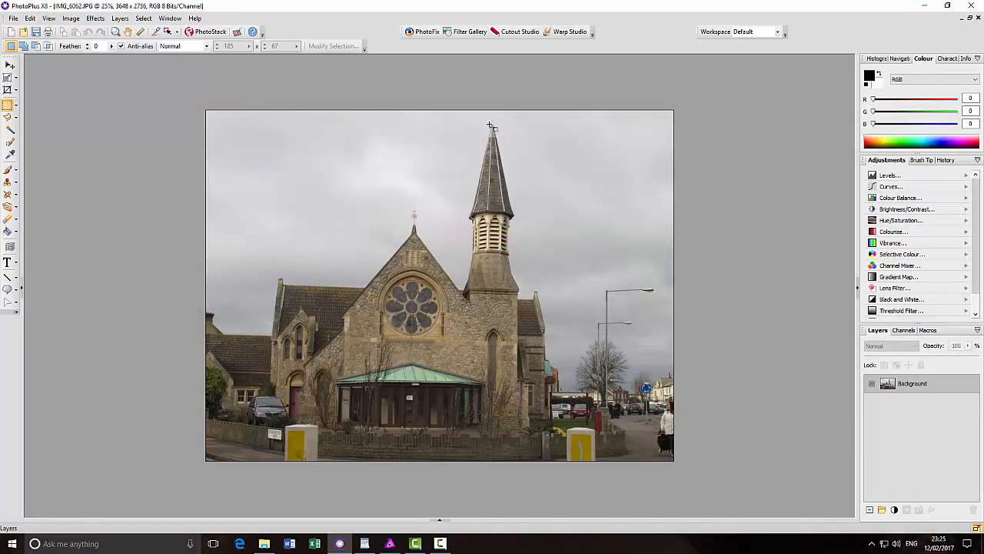
click(422, 32)
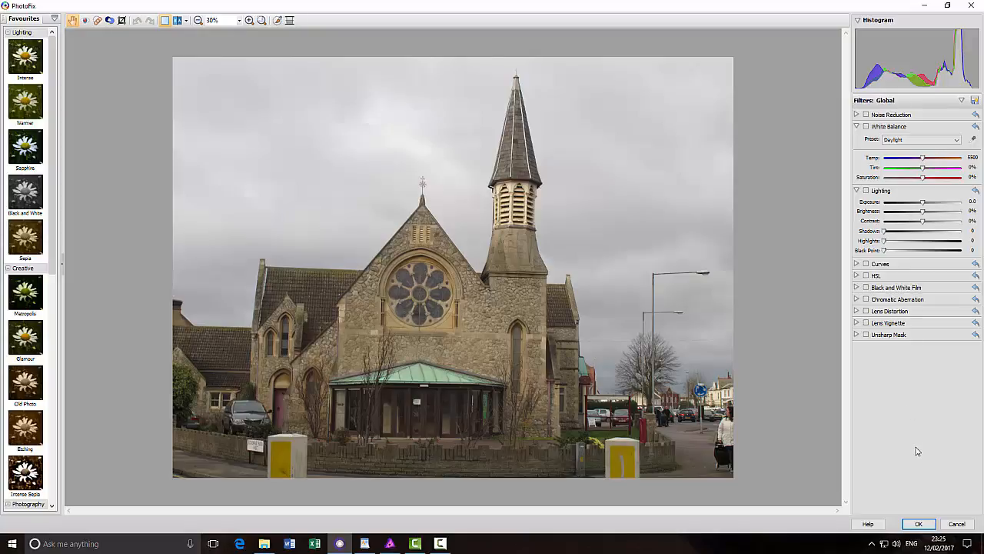
click(957, 524)
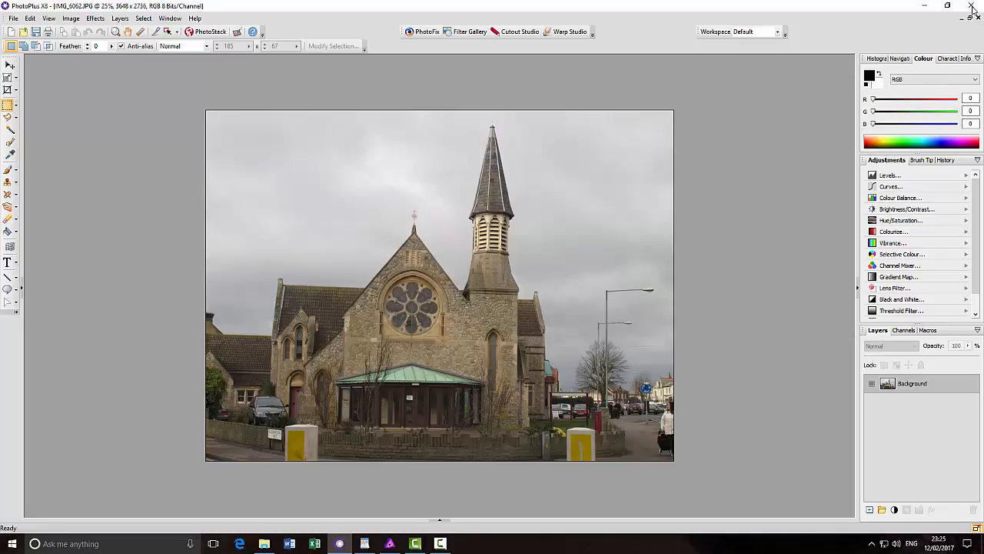
click(973, 8)
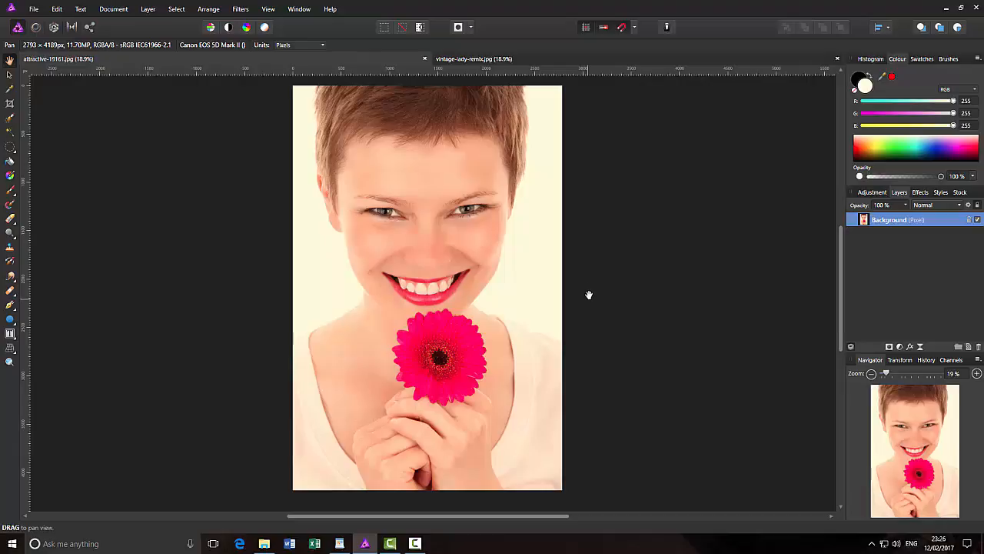
Compare the finished vintage-lady-remix.jpg with the original attractive-19161.jpg portrait.
click(557, 59)
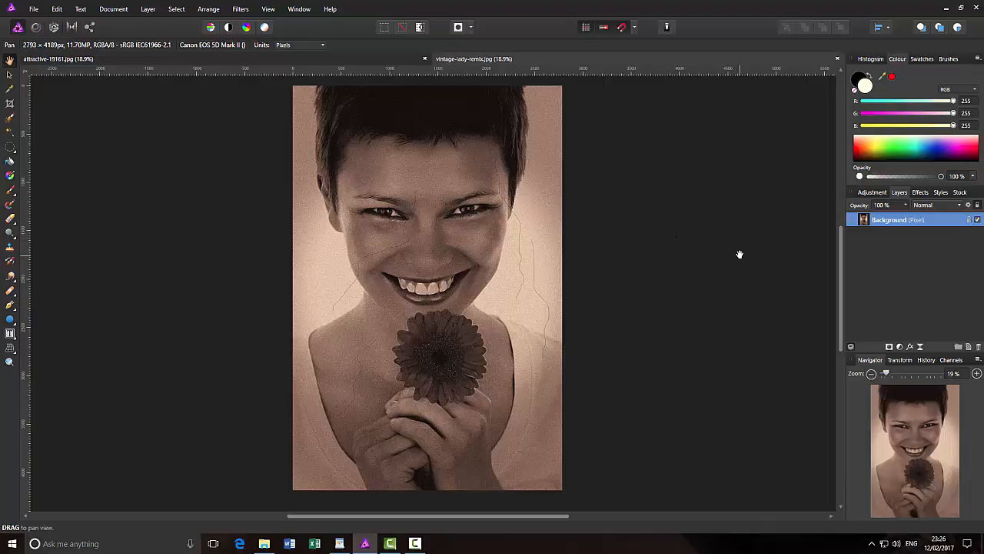
click(247, 60)
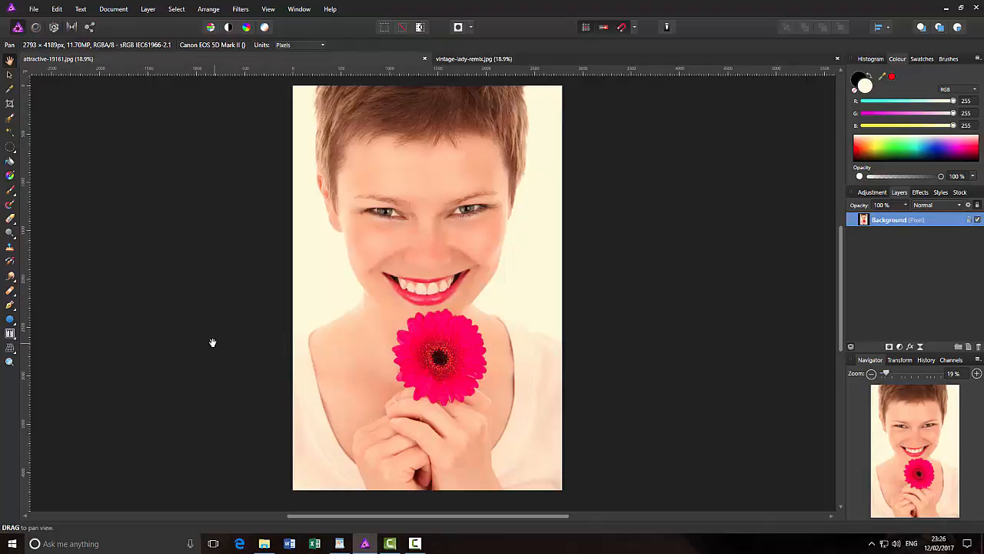
In the Develop persona, enable the Black & White adjustment for the original portrait and set its Red value to 9%.
click(53, 28)
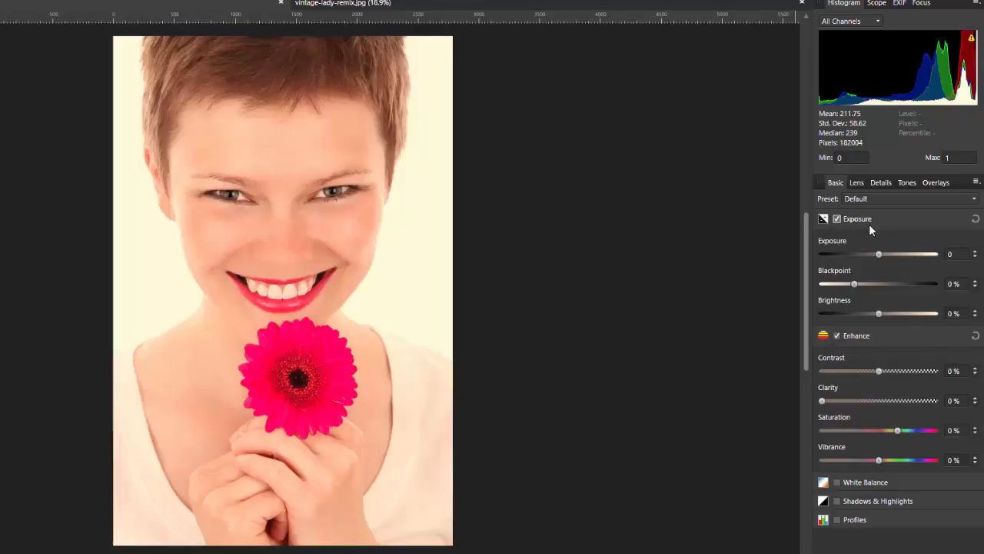
click(908, 183)
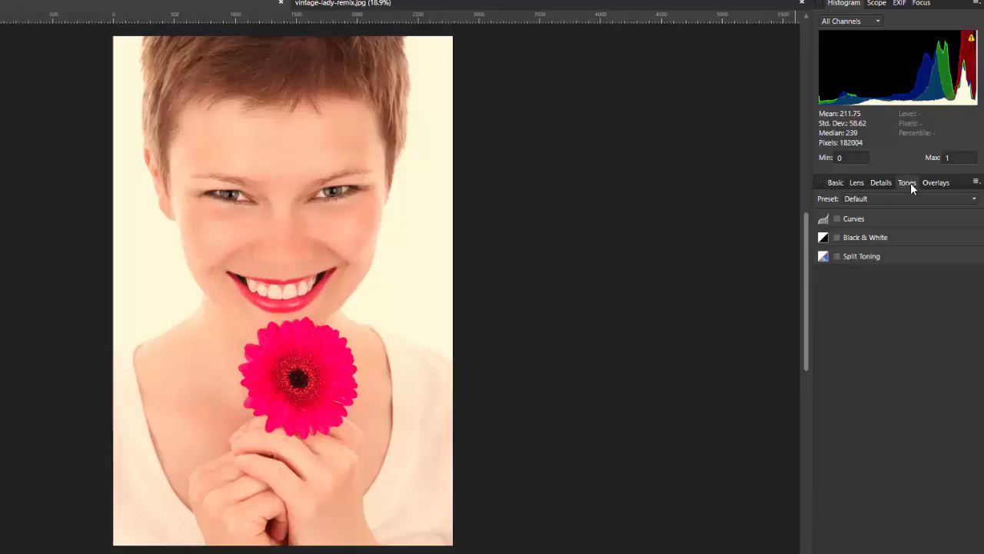
click(837, 238)
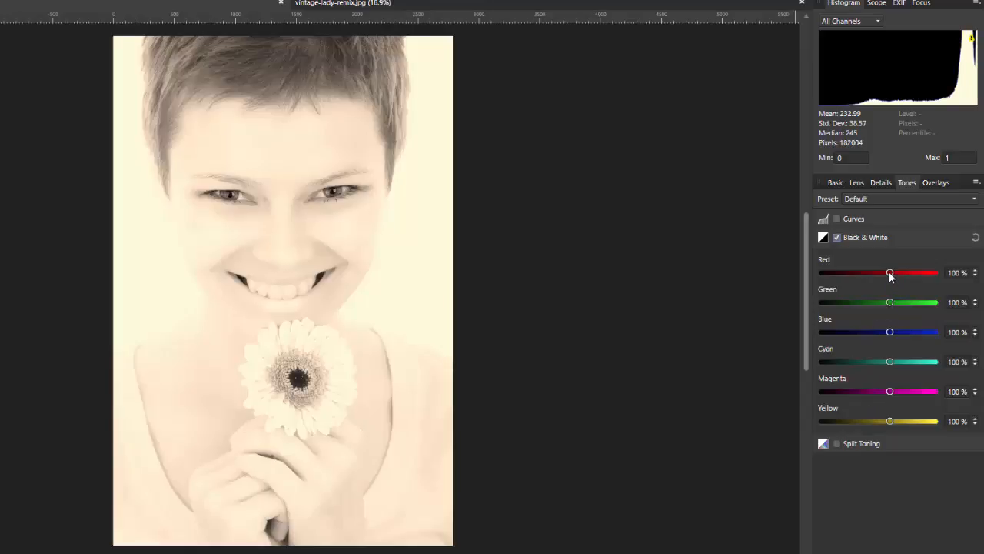
drag(890, 274, 869, 273)
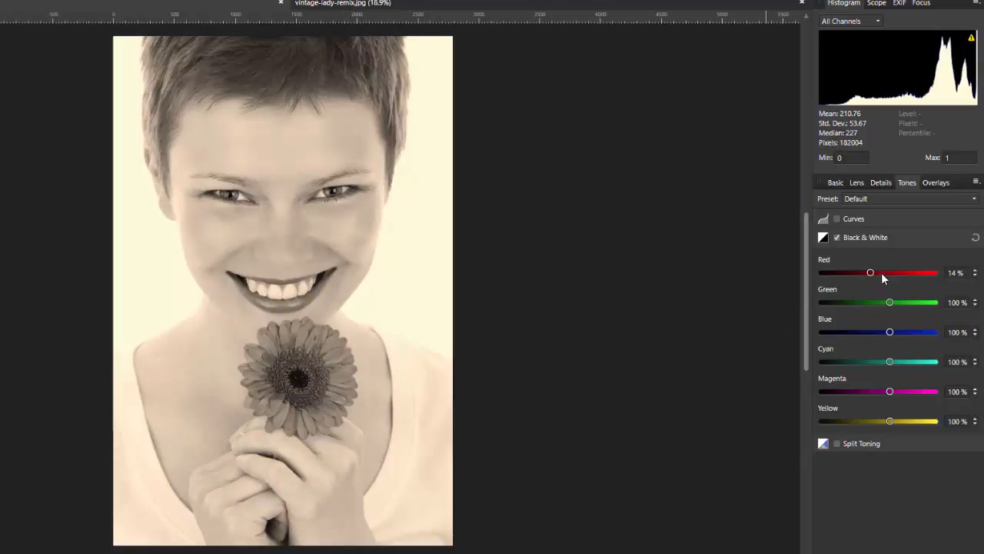
mouse_move(870, 273)
mouse_down()
mouse_move(880, 272)
mouse_move(855, 271)
mouse_move(870, 272)
mouse_up()
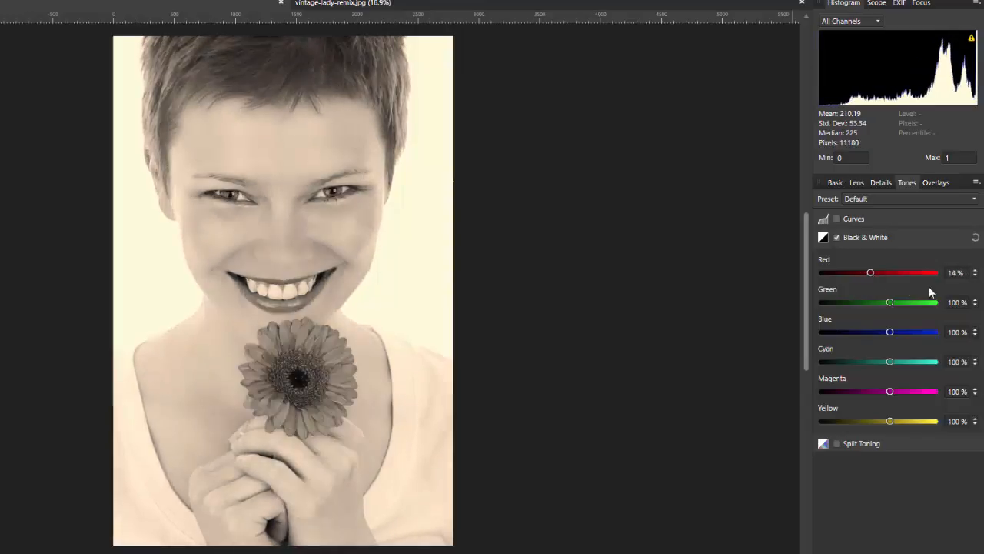
click(958, 274)
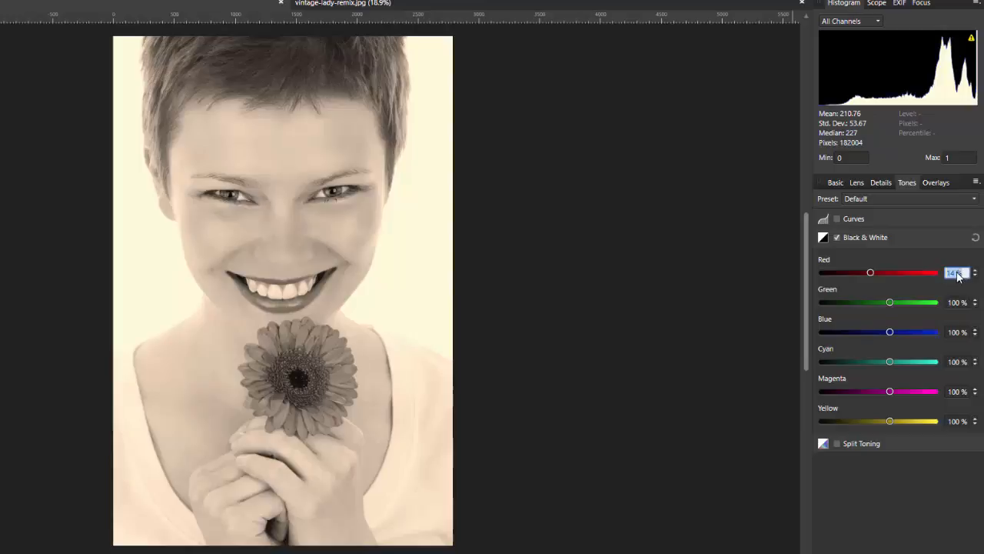
text(9)
Set the Black & White adjustment's Magenta to 63% and Yellow to -200%.
click(955, 392)
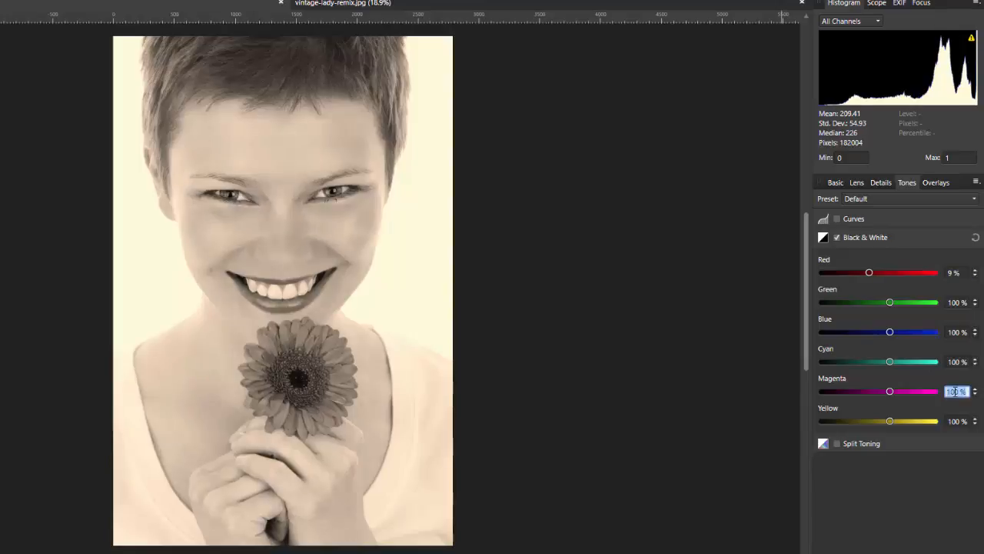
text(63)
click(956, 422)
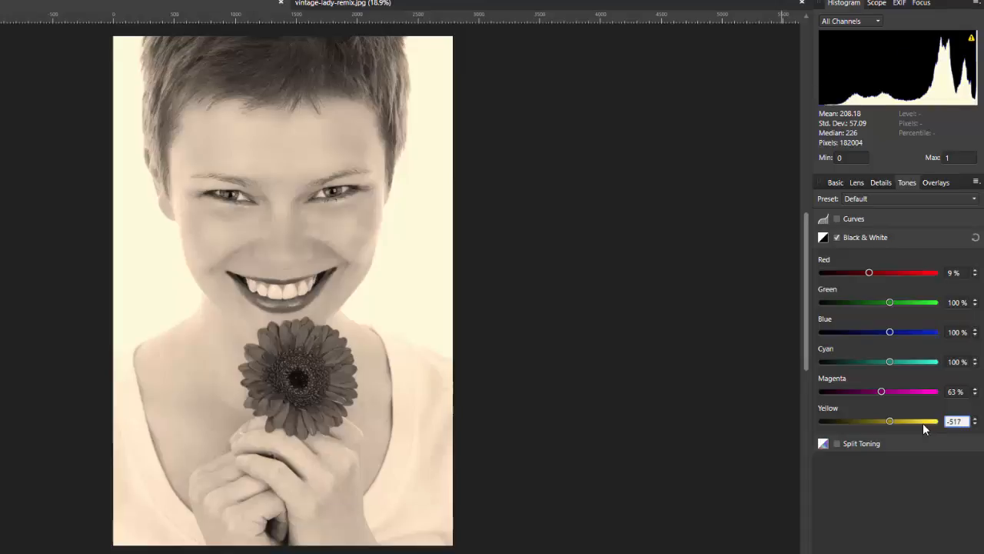
key(Return)
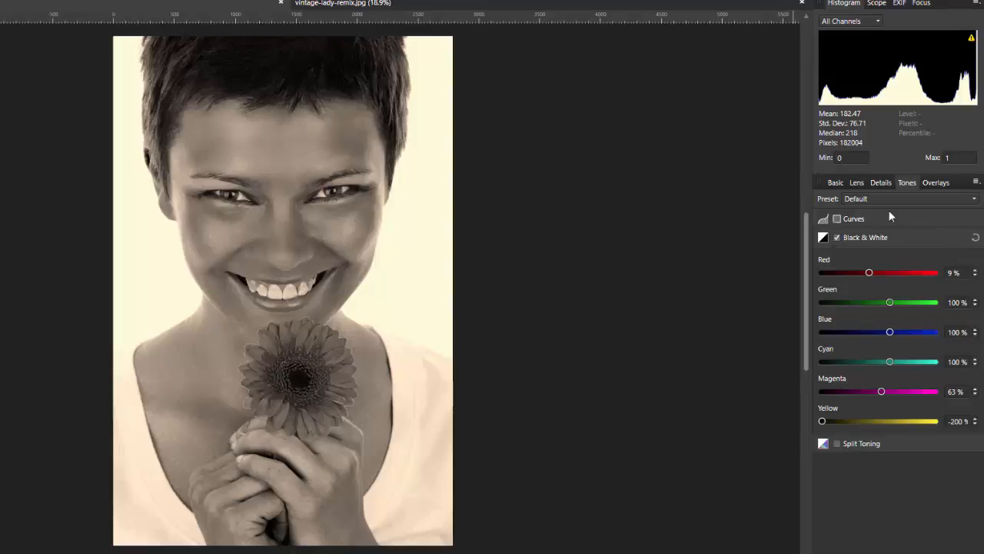
Enable Split Toning and set the highlights to a hue of 27.5° and a saturation of 2%.
click(838, 445)
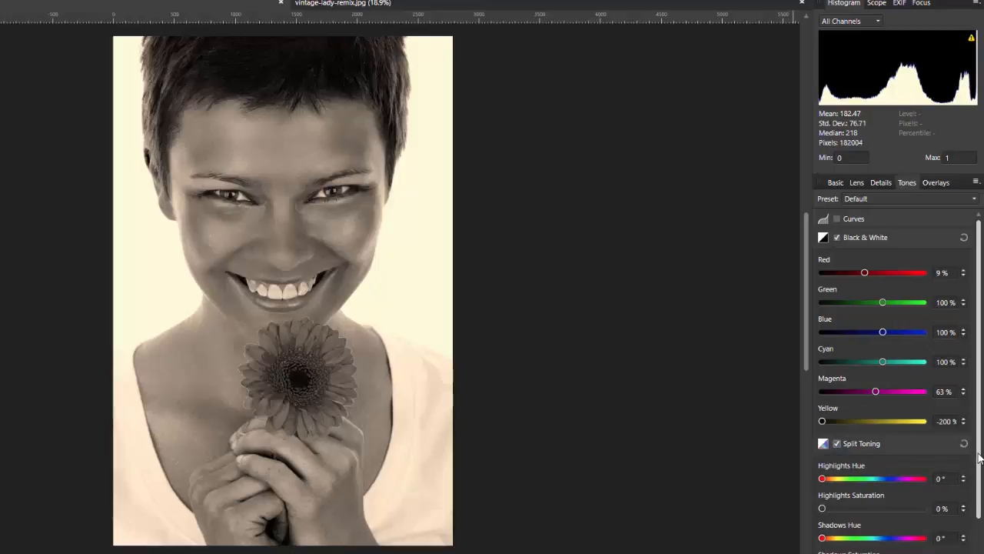
drag(982, 458, 982, 496)
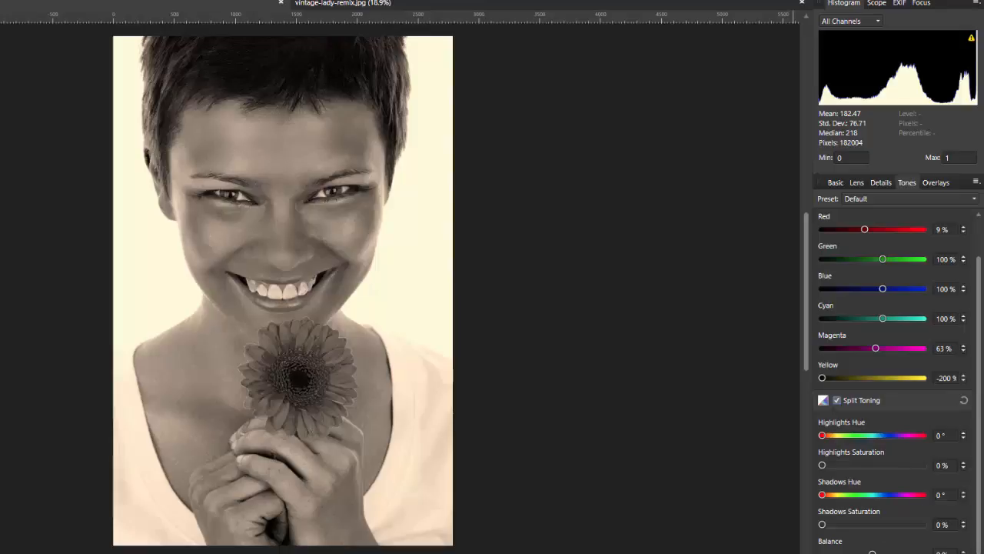
click(940, 436)
text(57.5)
click(945, 465)
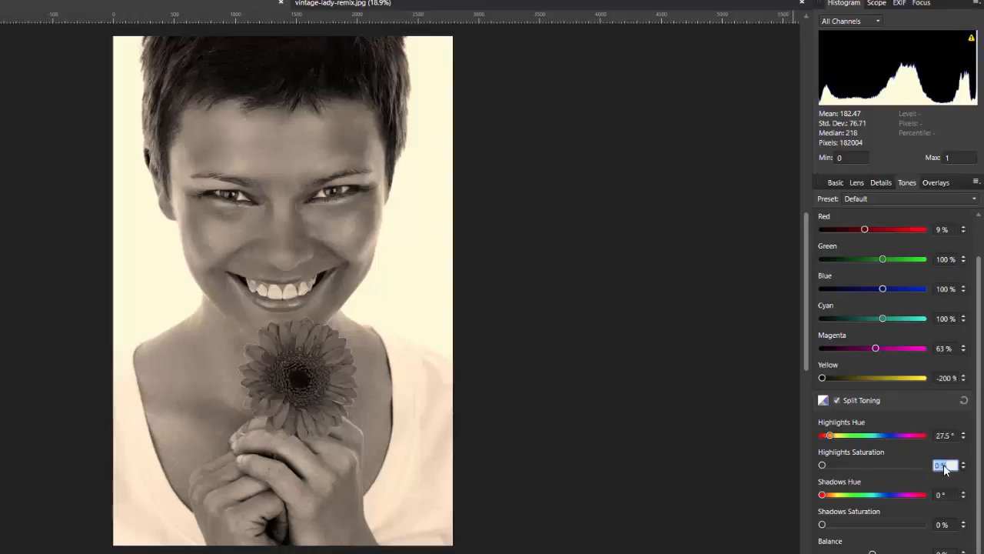
text(2)
Set the Split Toning shadows to a hue of 4.6° and a saturation of 43%.
click(949, 498)
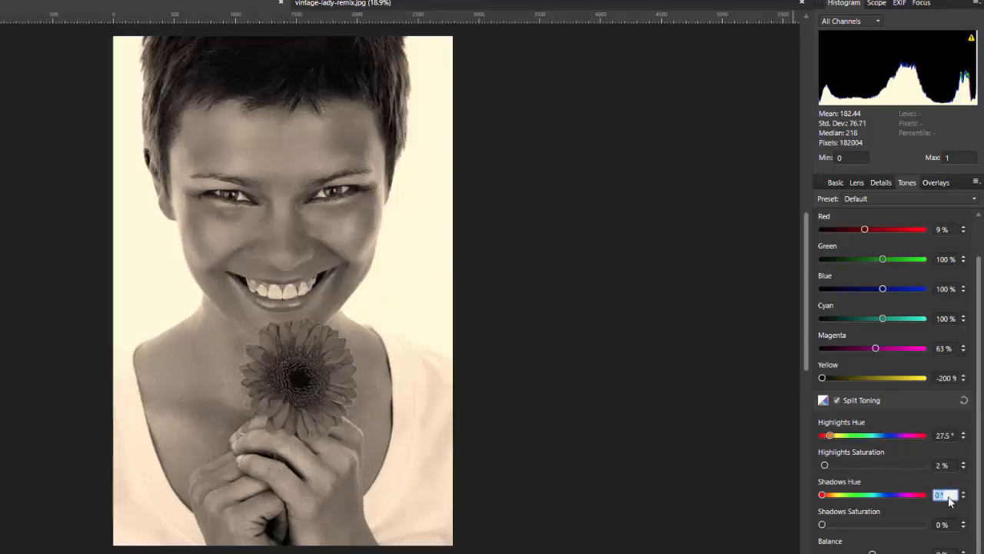
text(4.6)
click(947, 524)
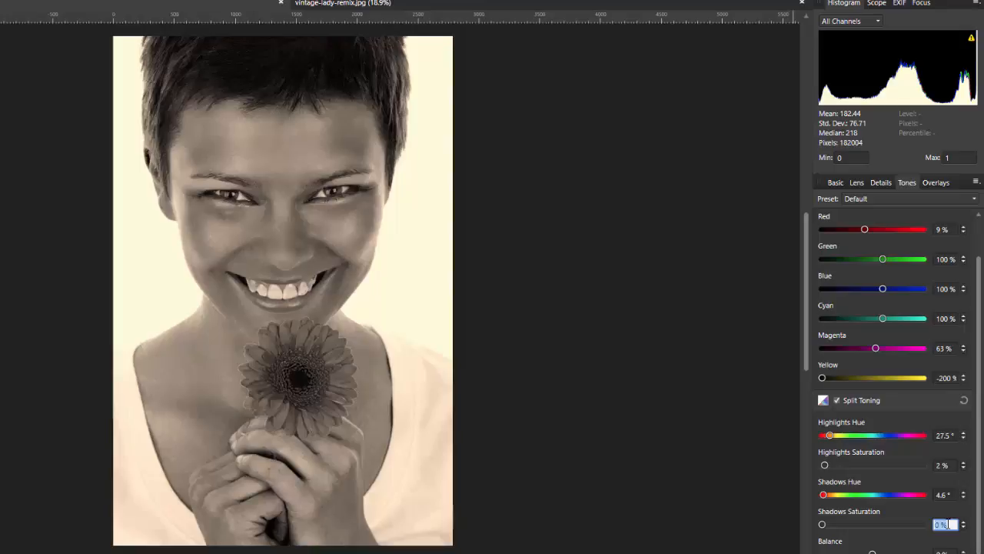
text(40)
key(Return)
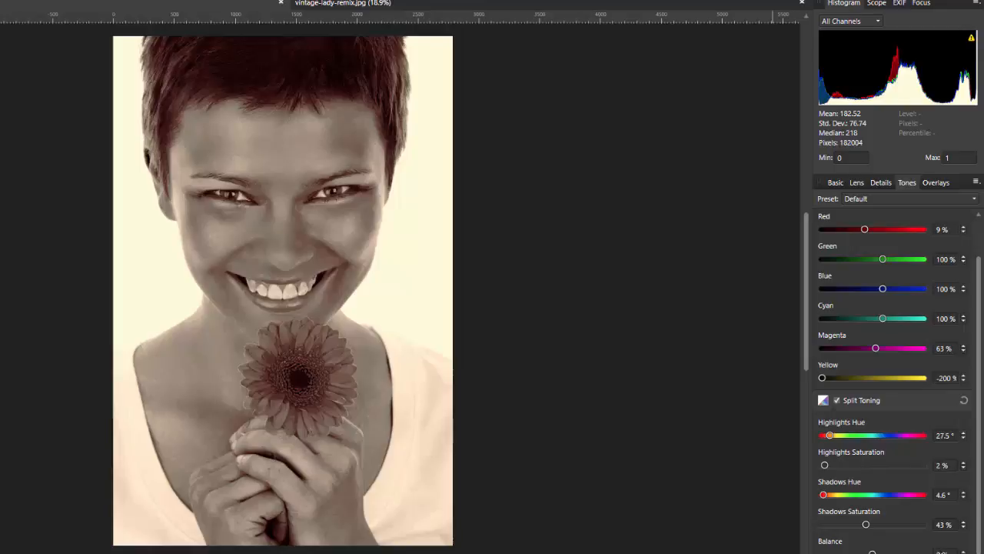
Set the Split Toning balance to 8%.
click(941, 551)
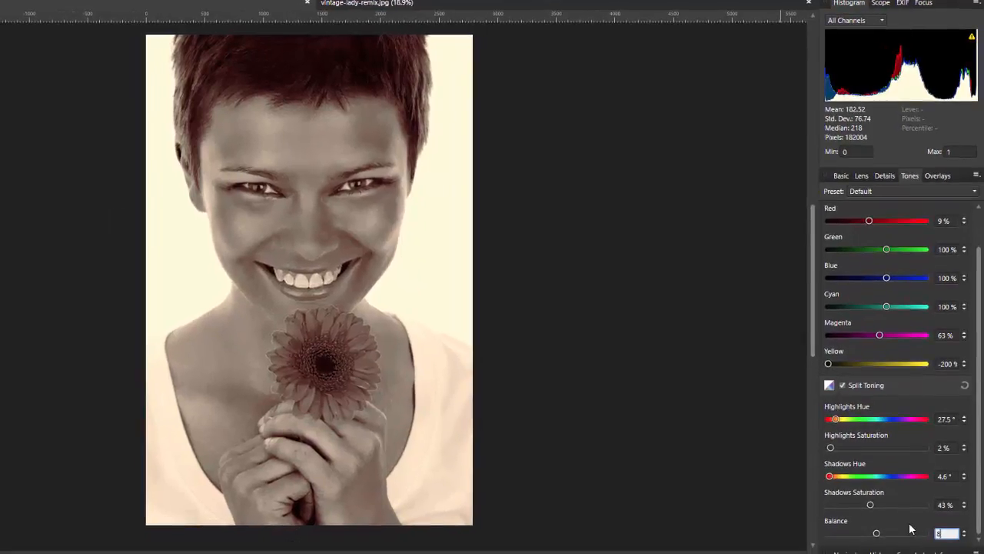
text(8)
key(Return)
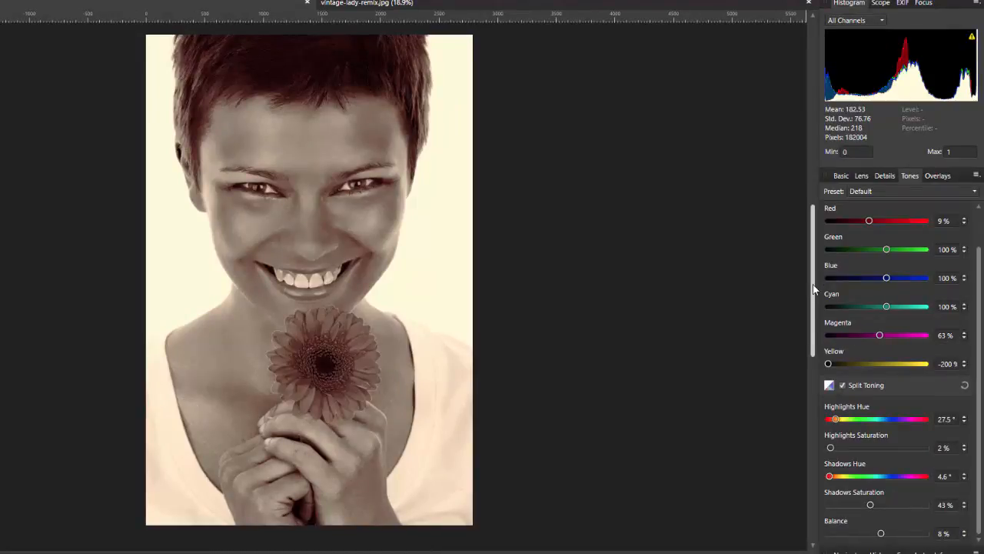
mouse_move(813, 284)
mouse_down()
mouse_move(814, 296)
mouse_move(814, 283)
mouse_up()
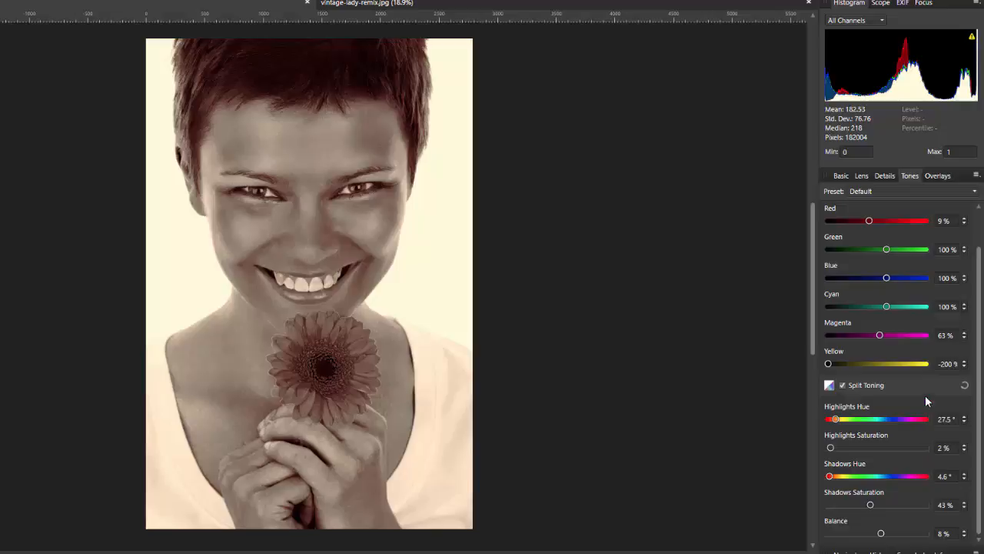
Set the basic Exposure adjustment to an exposure of -0.651, a blackpoint of 11% and a brightness of 14%.
click(840, 176)
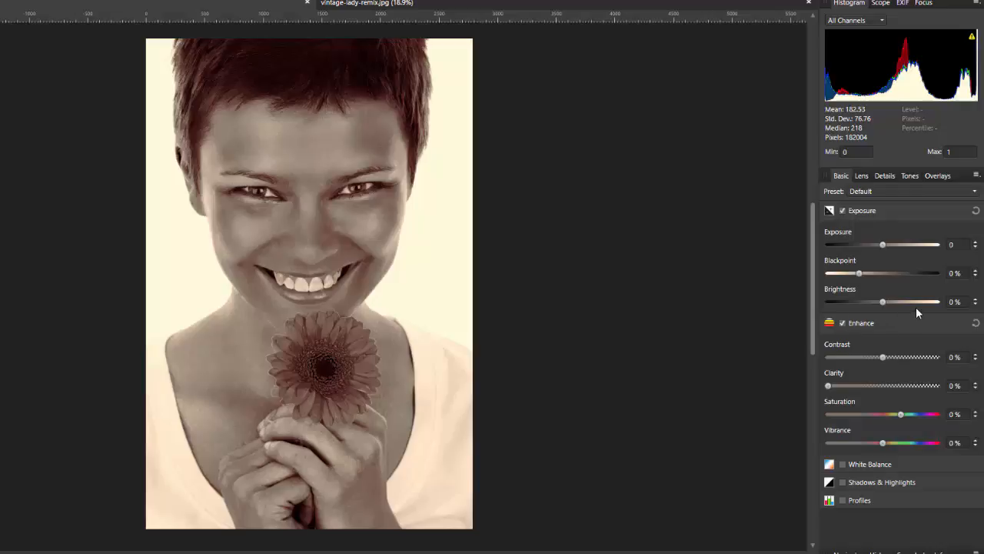
click(955, 244)
text(-0.651)
key(Return)
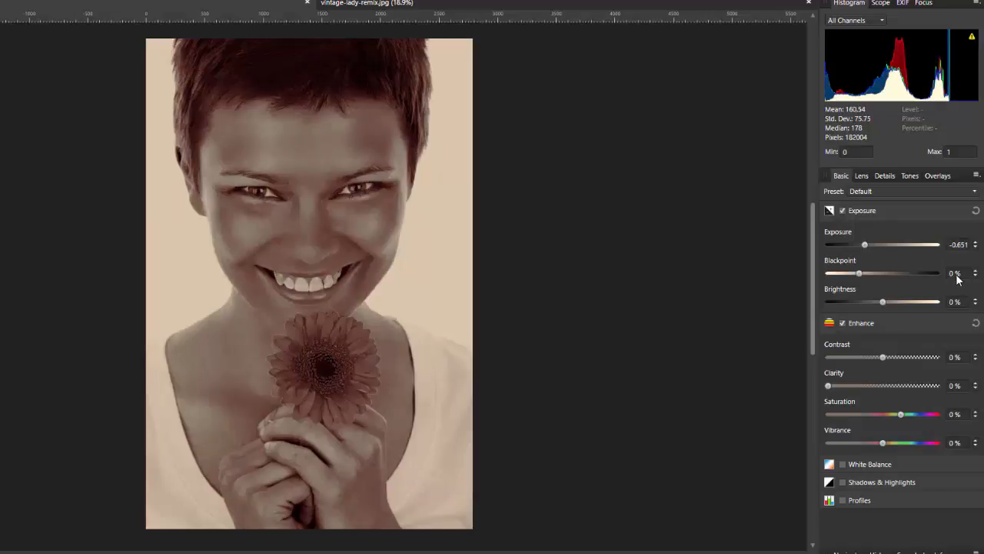
click(957, 279)
text(11)
key(Return)
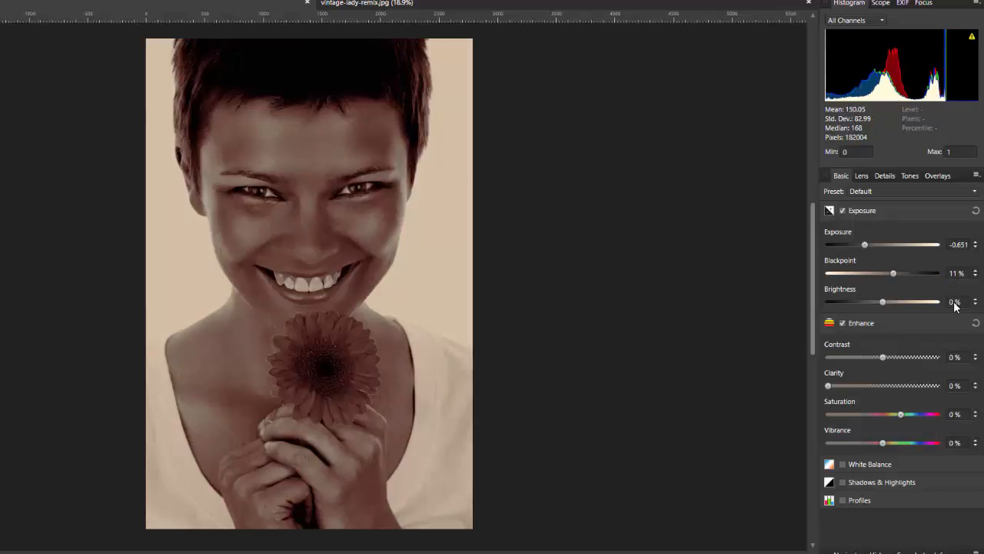
click(955, 304)
text(14)
key(Return)
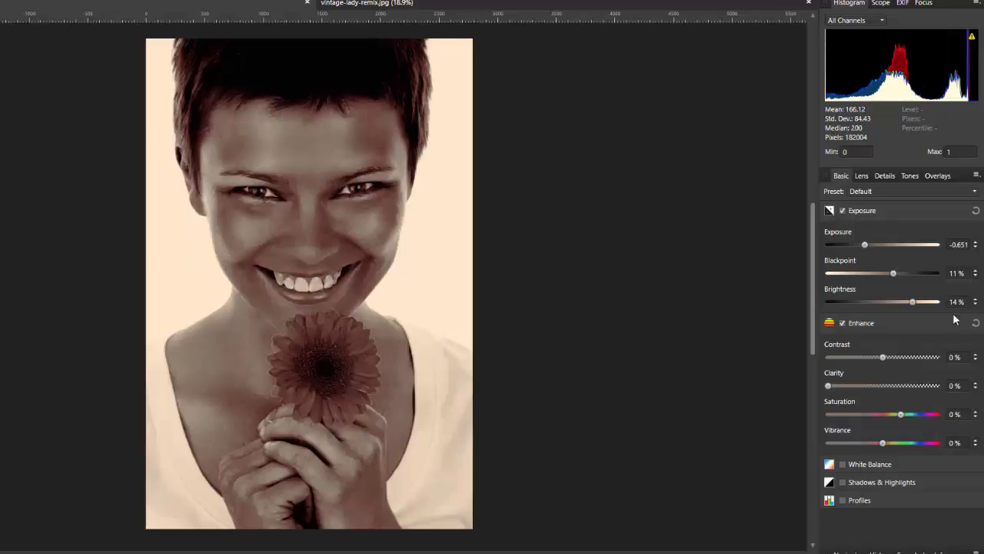
Set the Enhance adjustment's contrast to 32% and clarity to 18%.
click(958, 357)
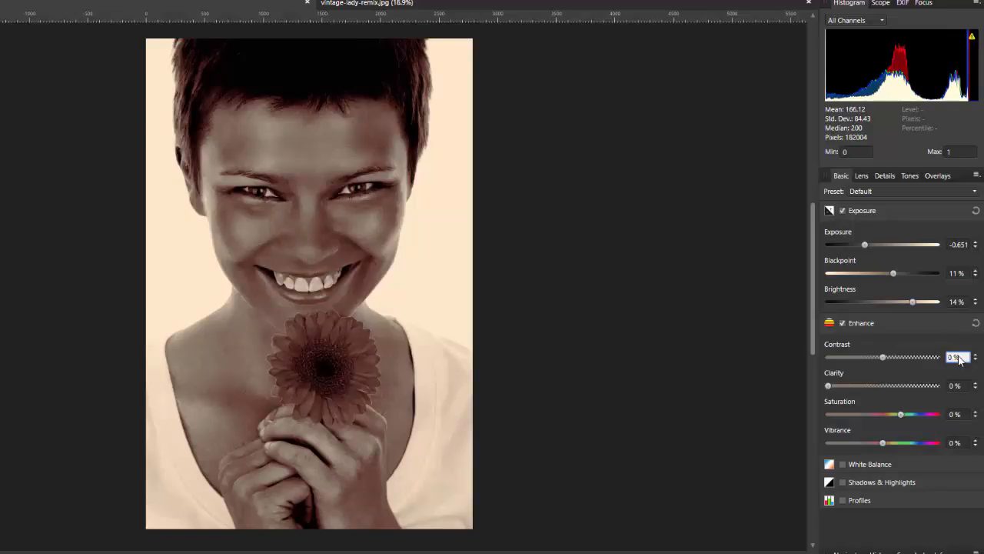
text(32)
click(959, 385)
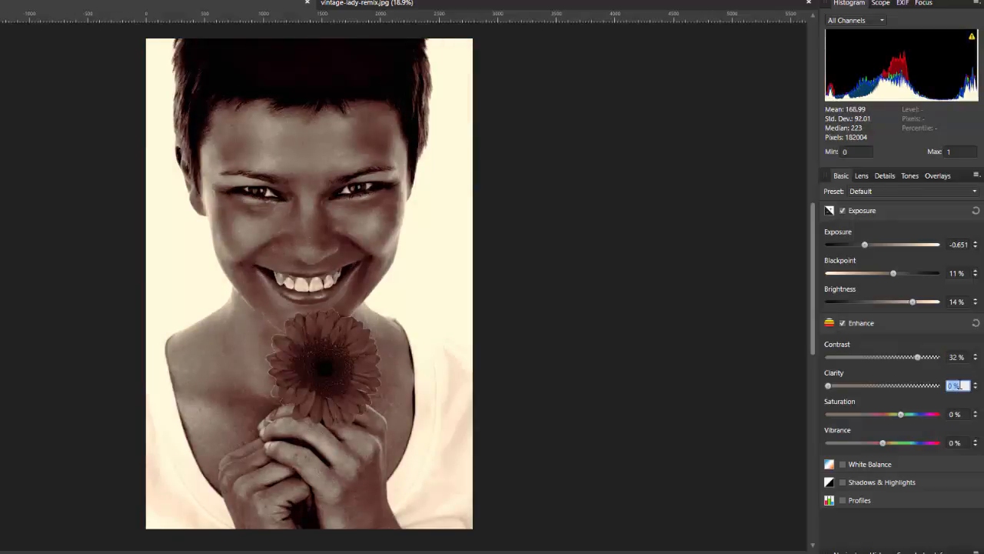
text(18)
key(Return)
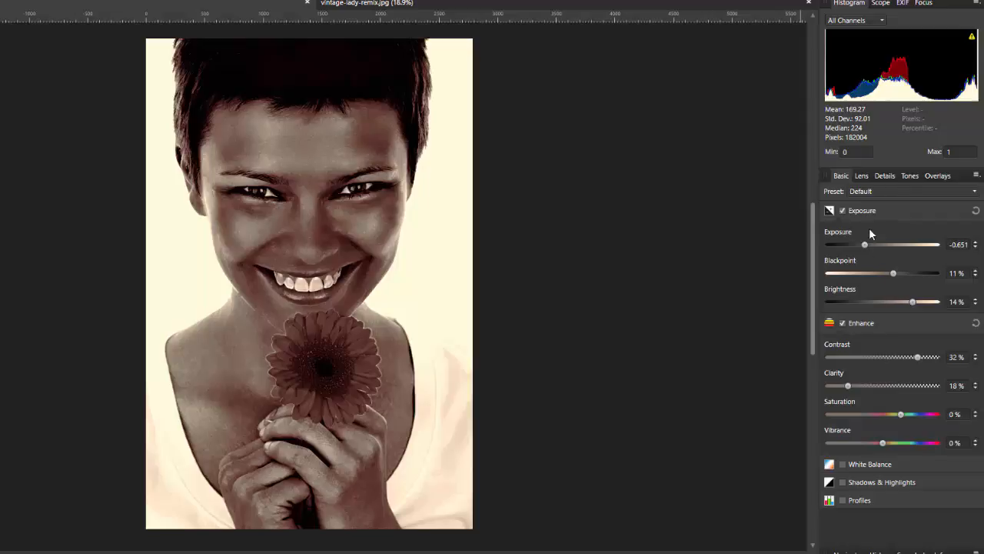
Enable Noise Addition for the portrait and set its intensity to 26%.
click(885, 176)
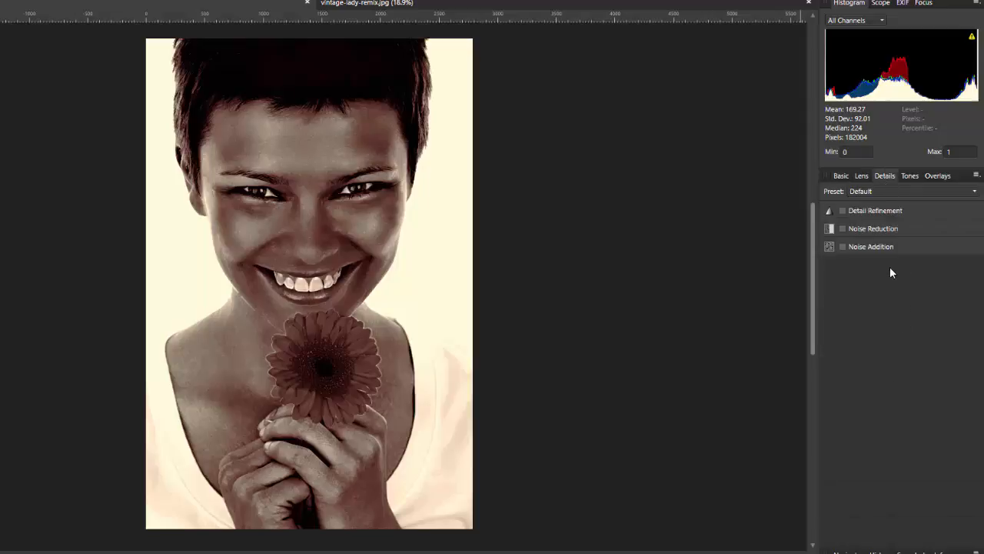
click(843, 246)
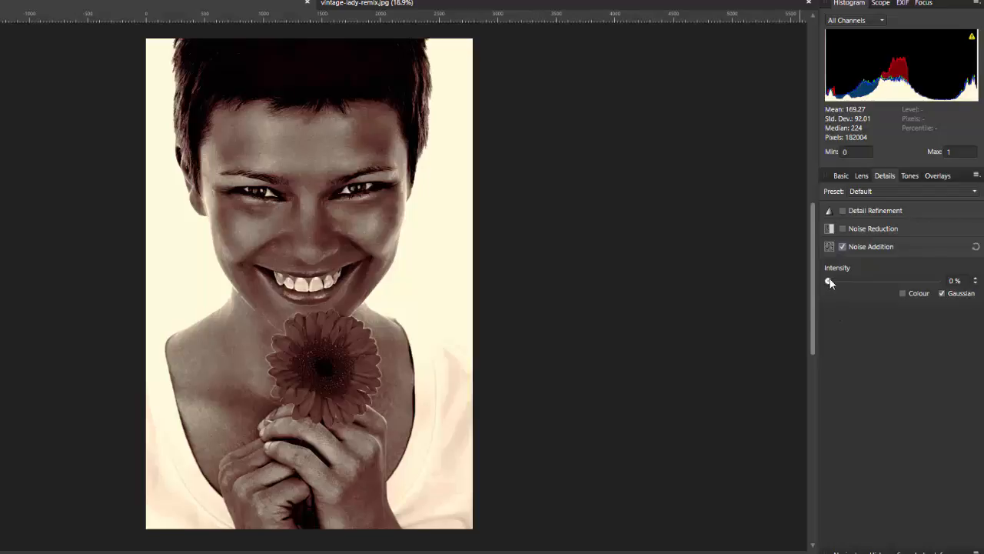
click(955, 281)
text(26)
key(Return)
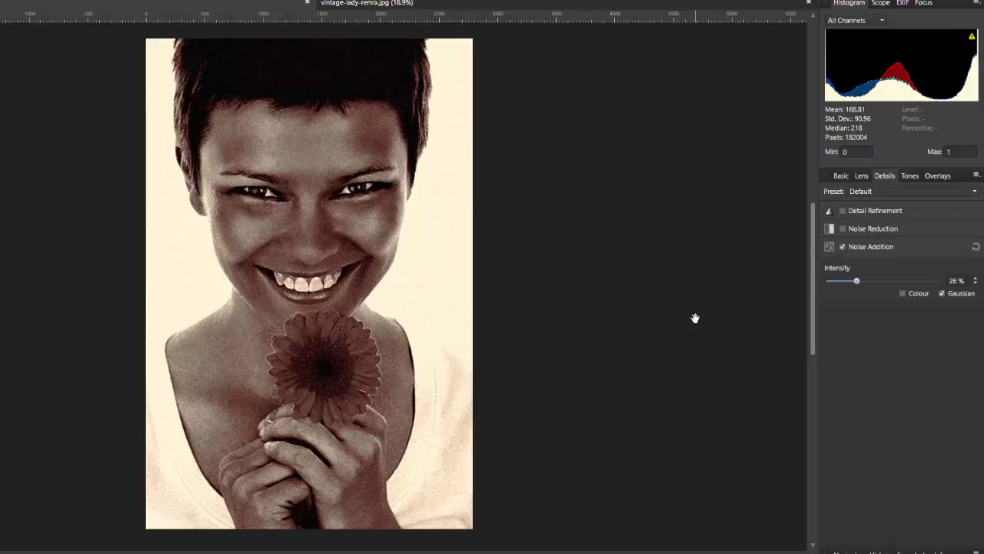
Add a brush overlay to the portrait and set the overlay brush to 10 px size and 10% hardness.
click(860, 176)
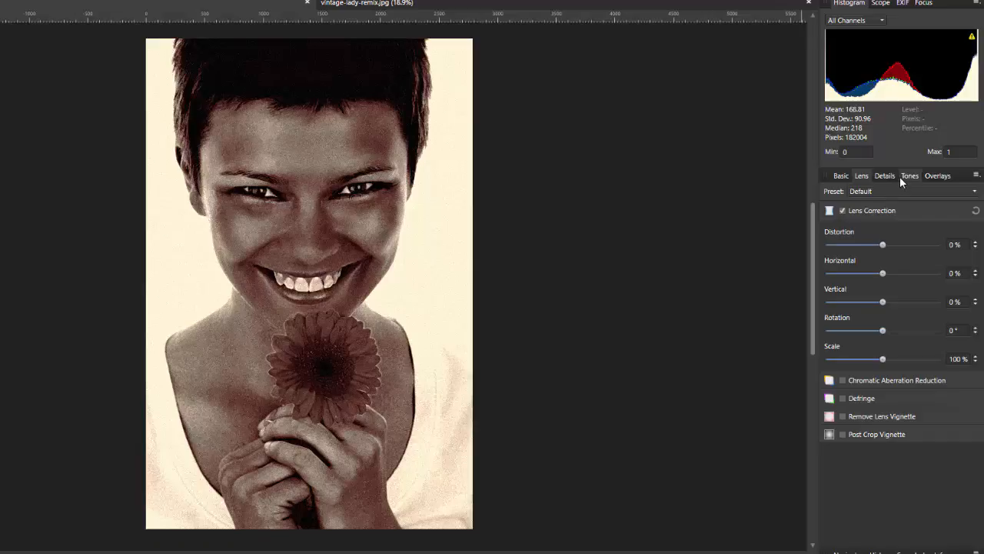
click(934, 177)
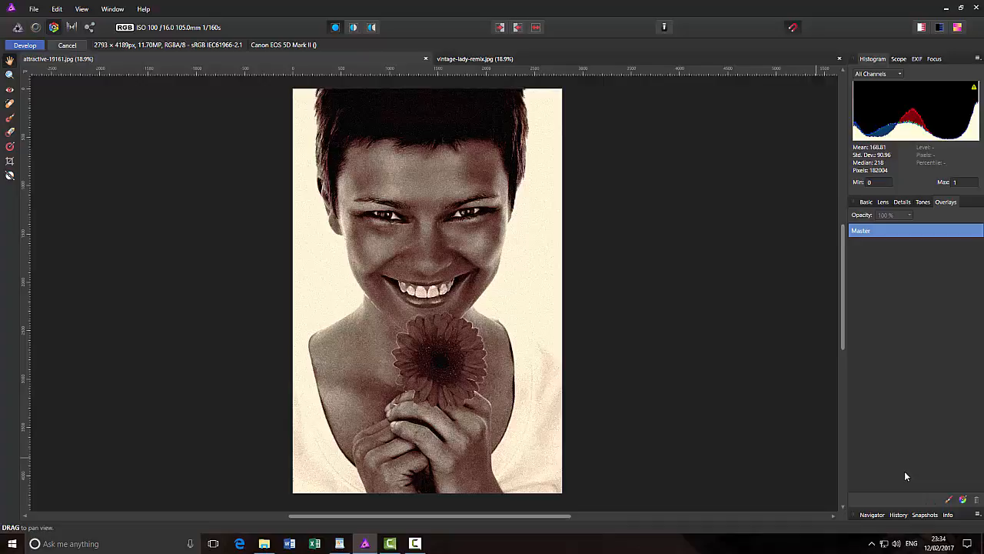
click(950, 501)
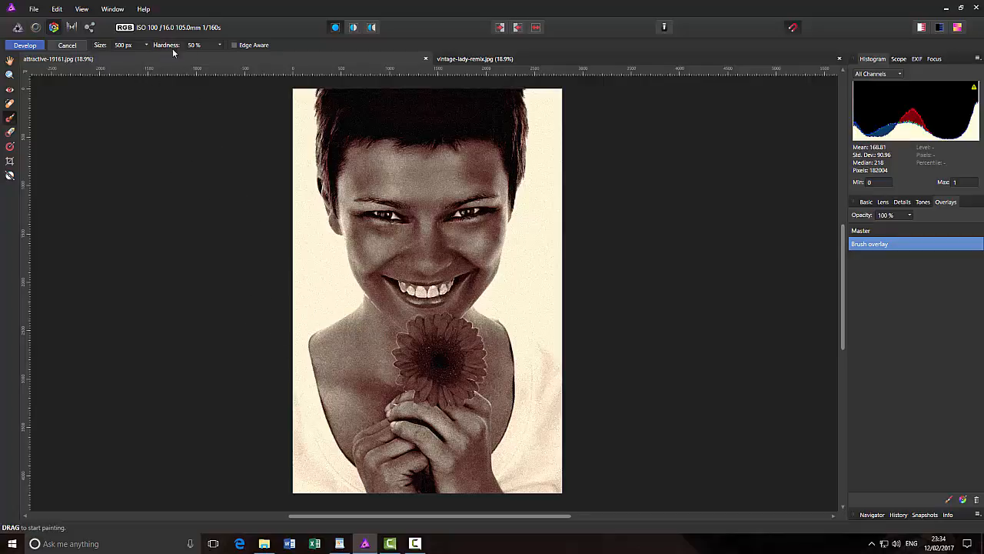
click(220, 47)
drag(220, 54, 193, 59)
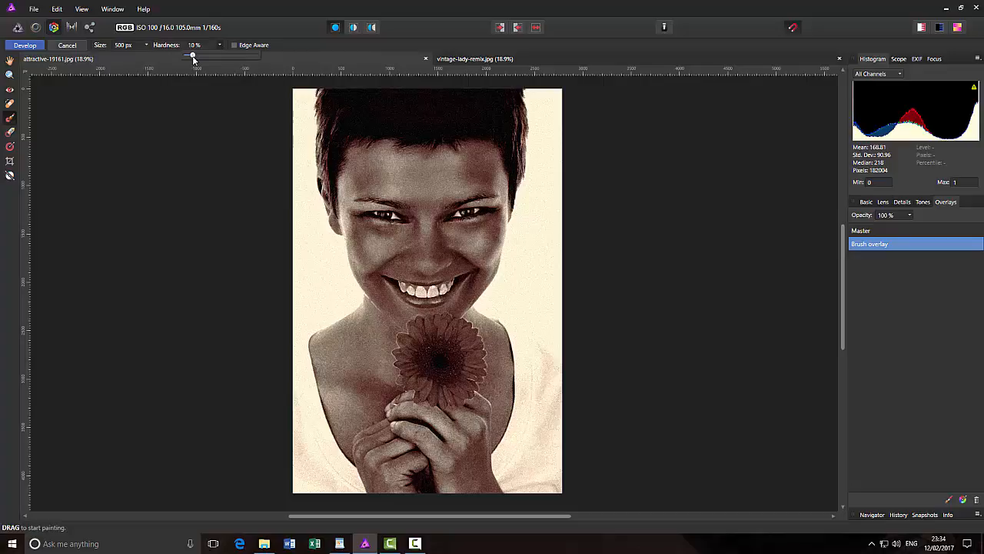
click(149, 48)
drag(147, 56, 98, 59)
drag(95, 58, 93, 58)
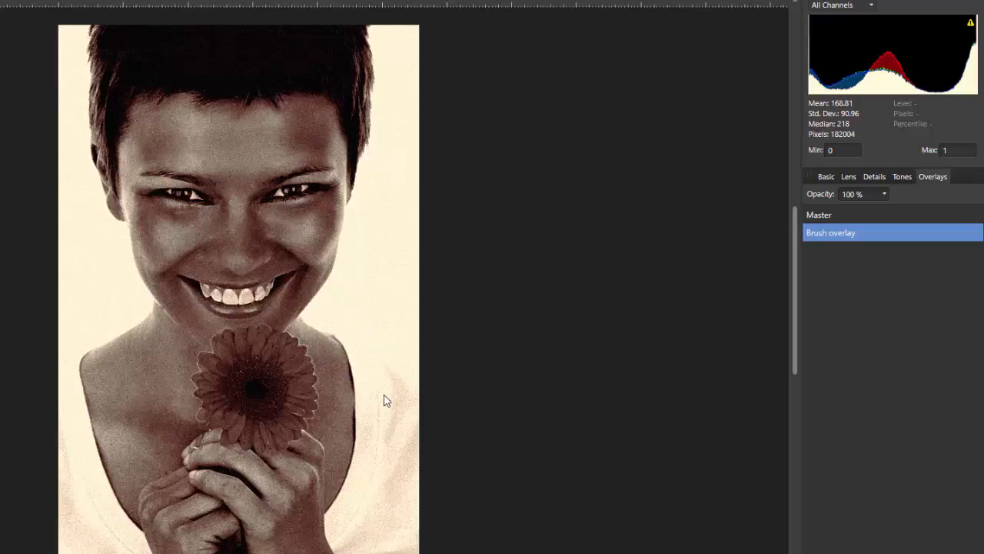
Paint three thin, wavy crack lines on the brush overlay, running down both sides of the body and across one shoulder.
drag(354, 309, 383, 454)
drag(72, 318, 96, 496)
mouse_move(83, 375)
mouse_down()
mouse_move(125, 402)
mouse_move(150, 450)
mouse_up()
Darken the painted crack lines by setting the brush overlay's exposure to -1.223 and brightness to 2%.
click(827, 177)
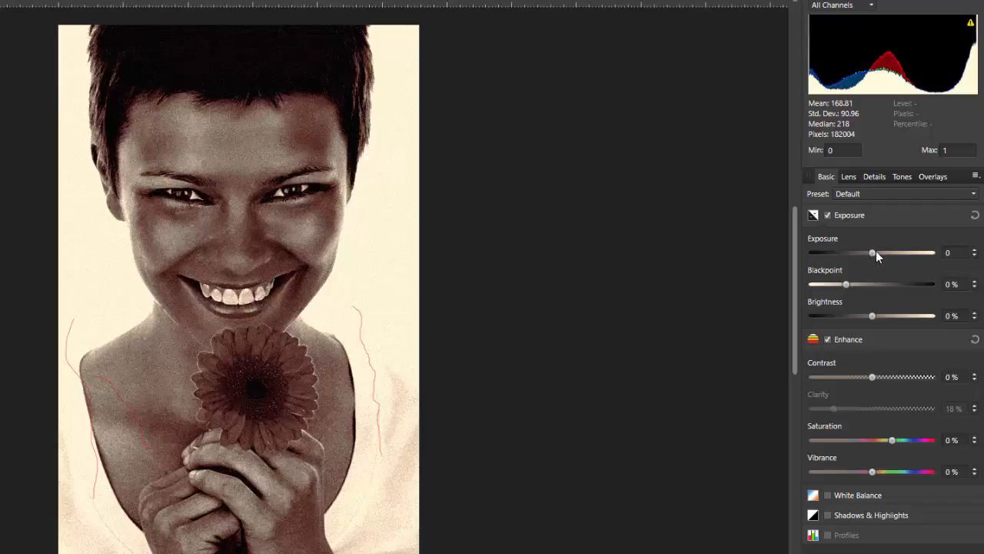
drag(874, 252, 836, 259)
drag(873, 318, 912, 317)
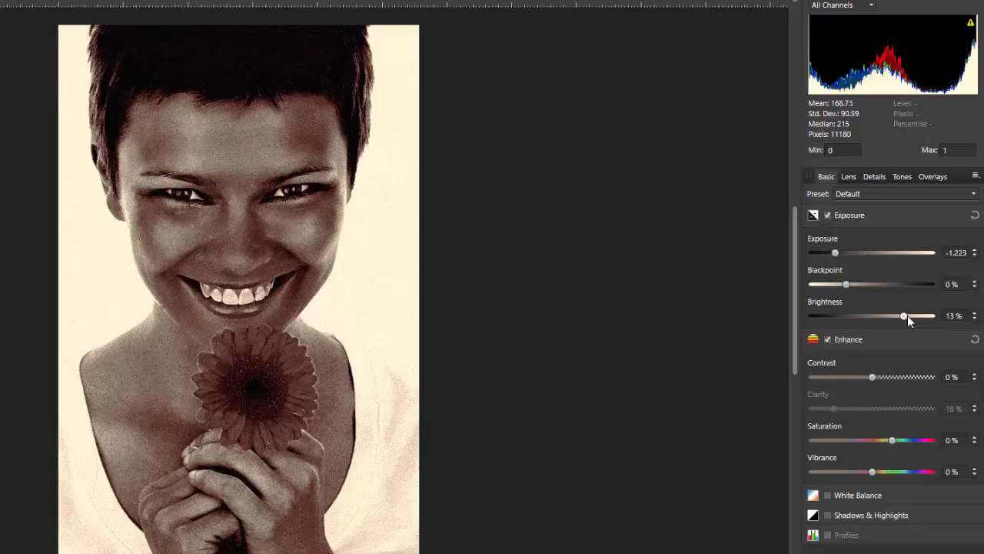
drag(906, 316, 877, 318)
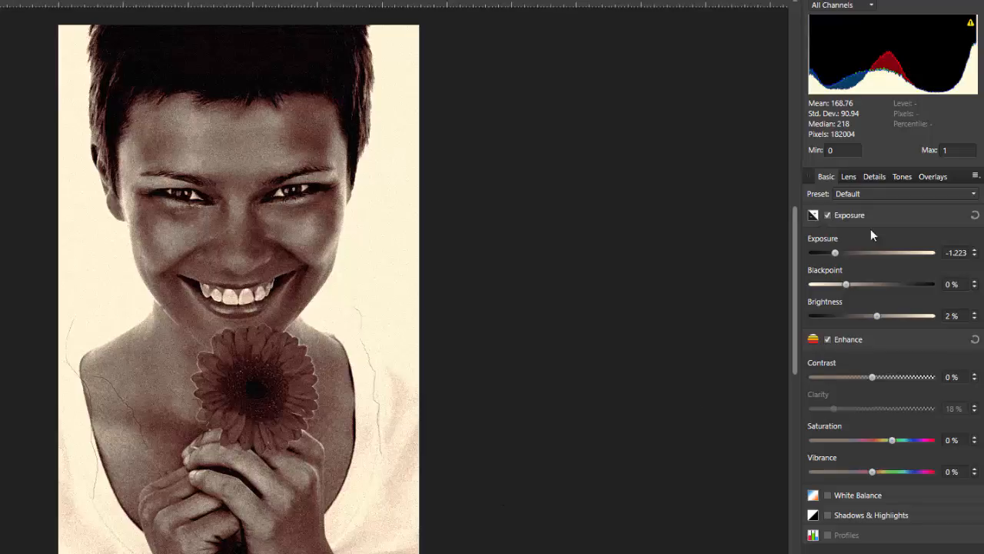
Select the Master overlay and enable Post Crop Vignette for the whole portrait.
click(935, 177)
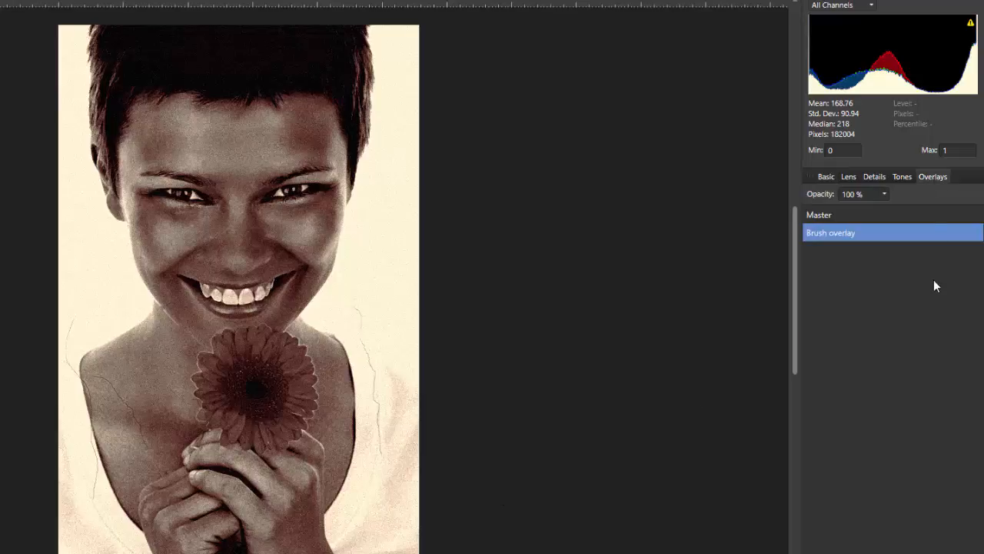
click(861, 216)
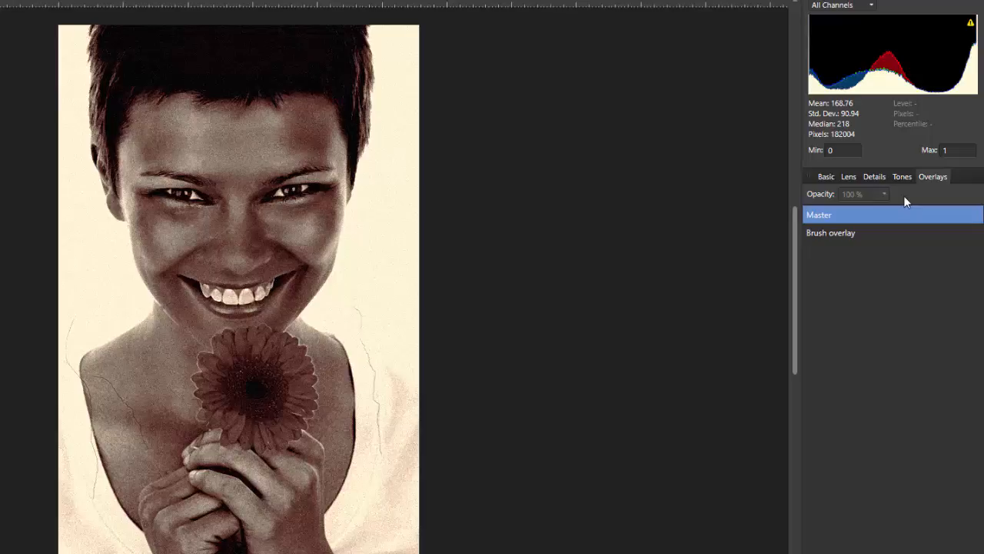
click(852, 176)
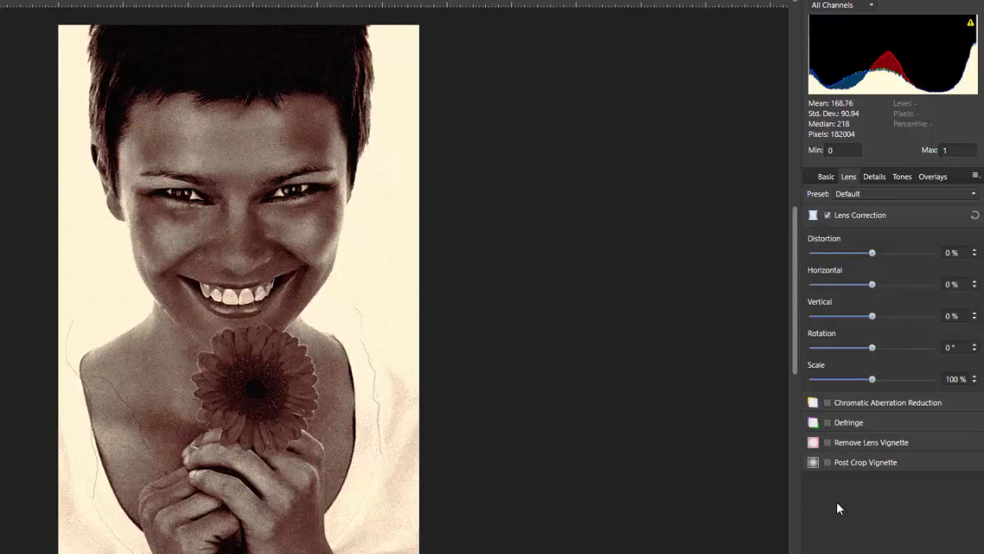
click(827, 462)
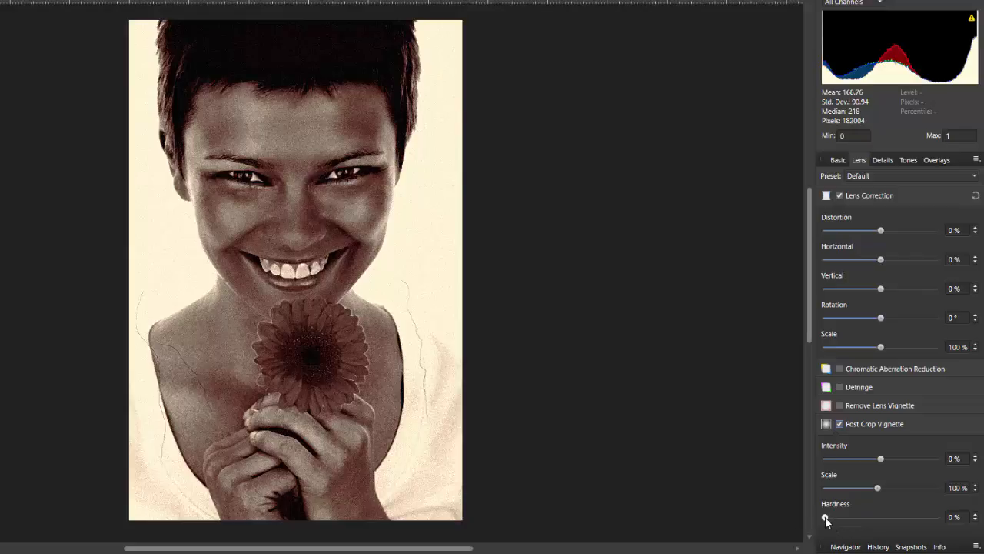
Set the Post Crop Vignette to an intensity of -37%, a scale of 83% and a hardness of 38%.
drag(826, 521, 947, 526)
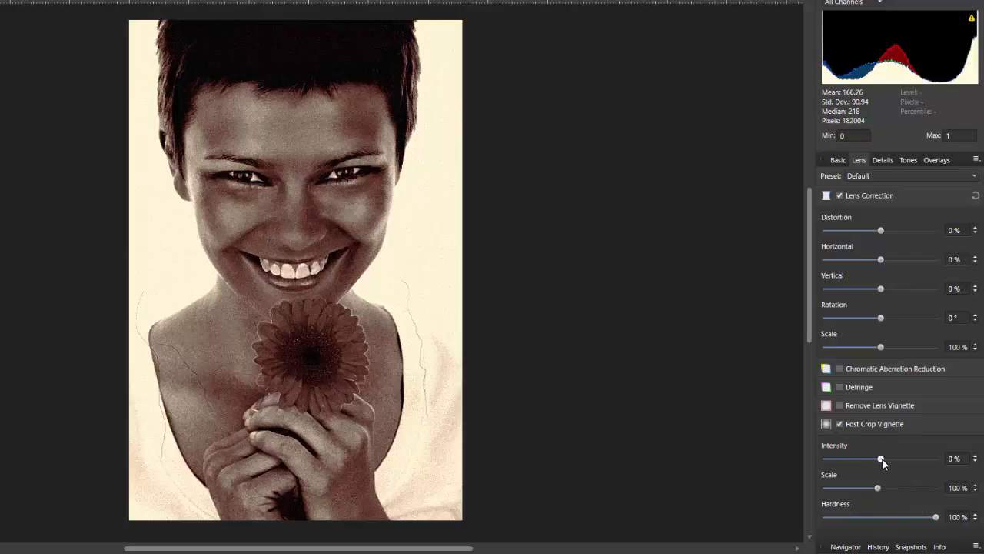
drag(882, 459, 937, 458)
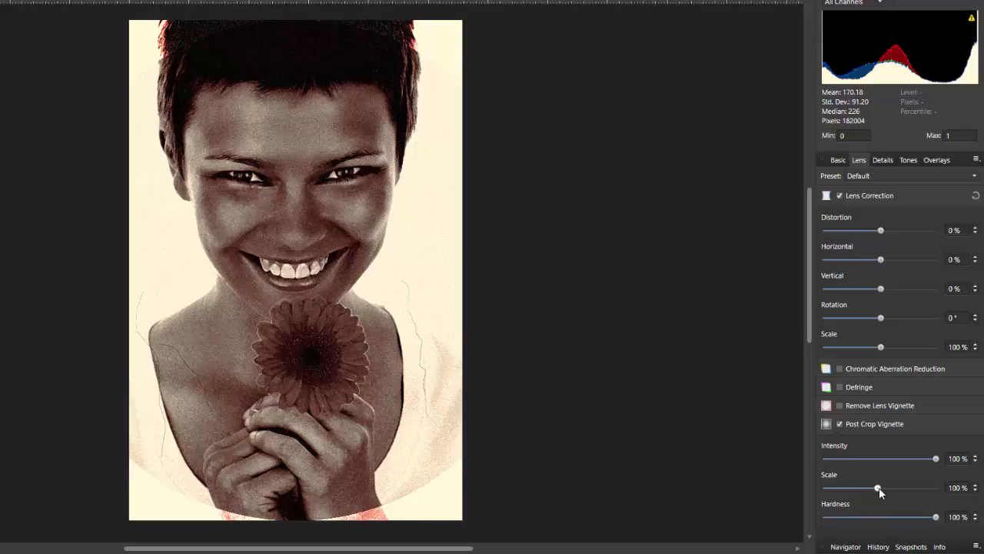
mouse_move(879, 488)
mouse_down()
mouse_move(842, 490)
mouse_move(898, 490)
mouse_move(861, 489)
mouse_up()
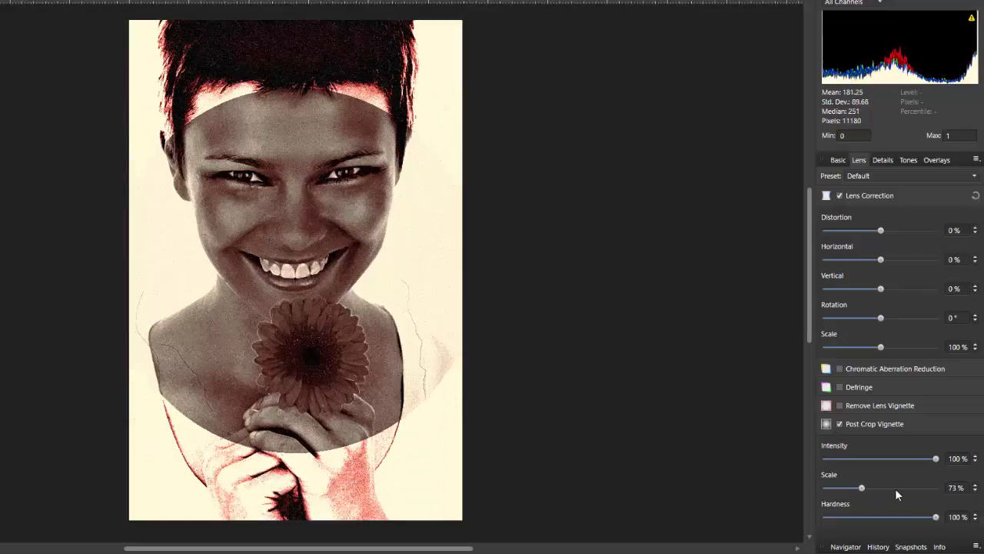
drag(936, 459, 825, 469)
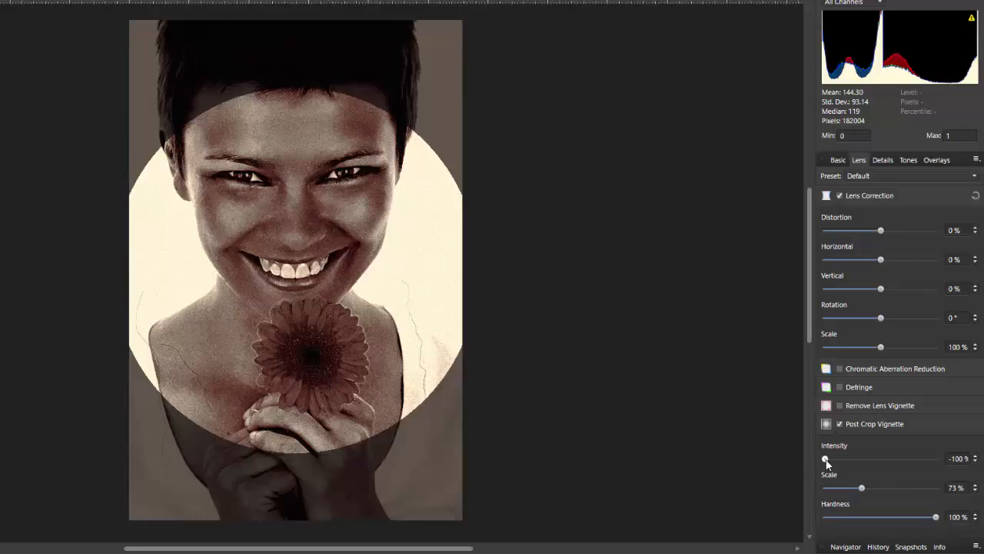
drag(826, 460, 853, 454)
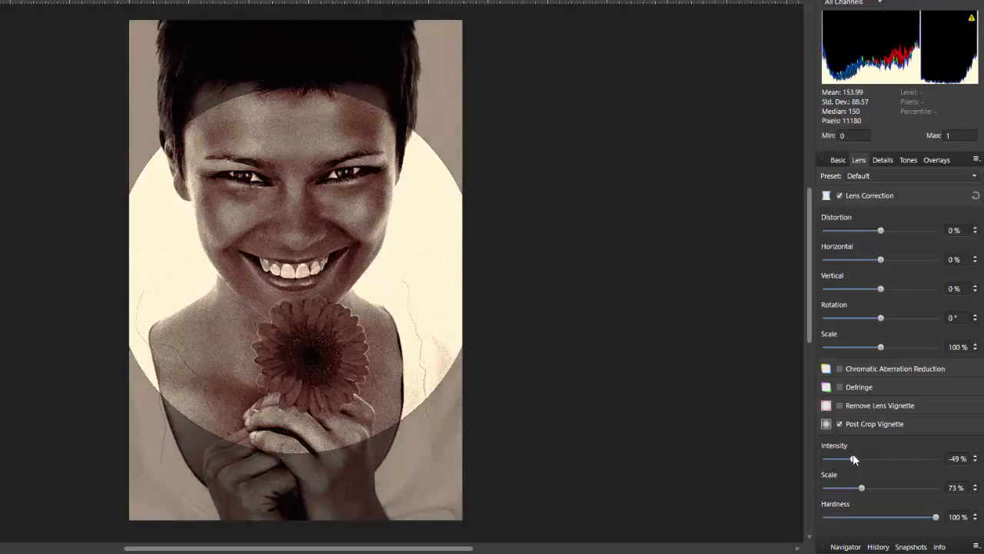
drag(862, 487, 867, 488)
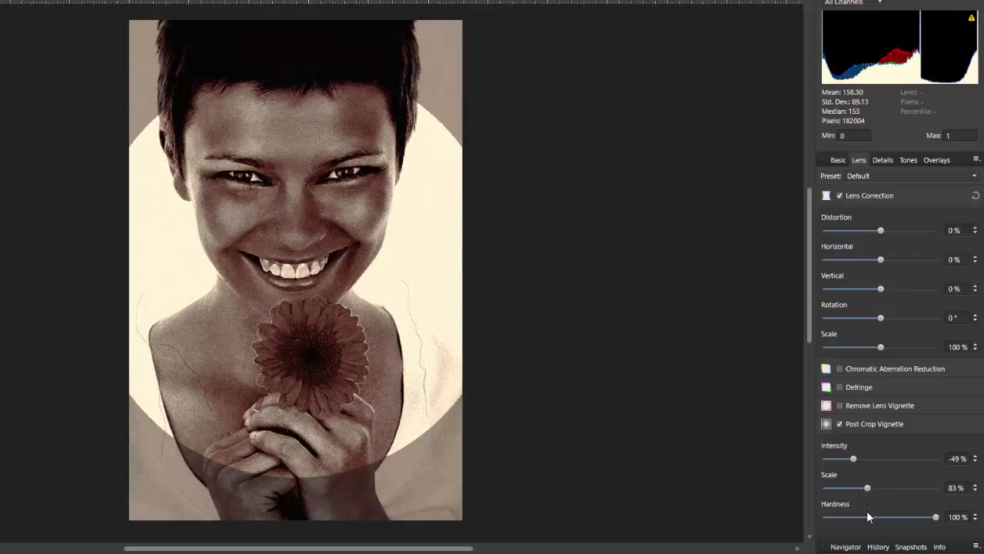
drag(935, 517, 866, 518)
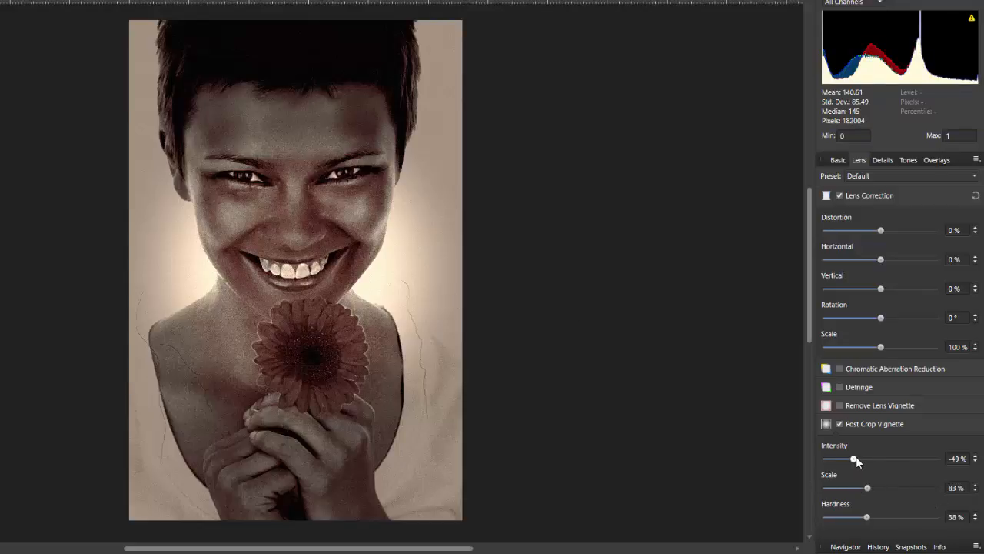
drag(855, 456, 860, 455)
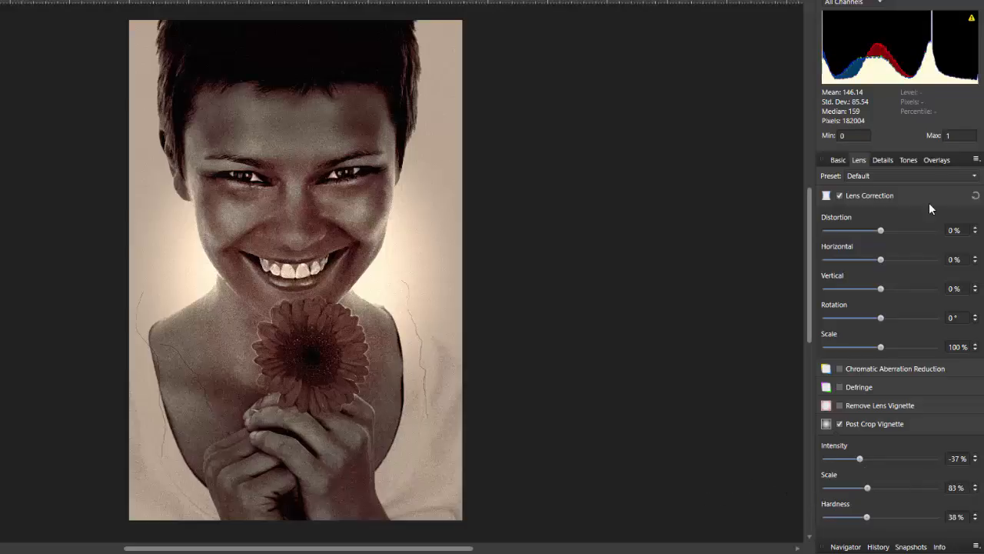
Enable White Balance for the Master overlay and set its temperature to 45% and tint to 1%.
click(839, 160)
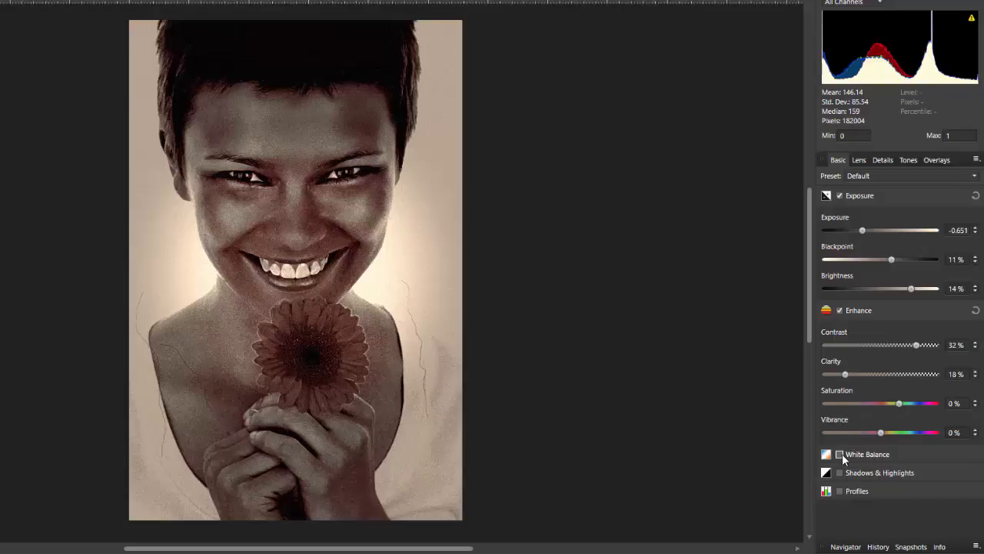
click(841, 455)
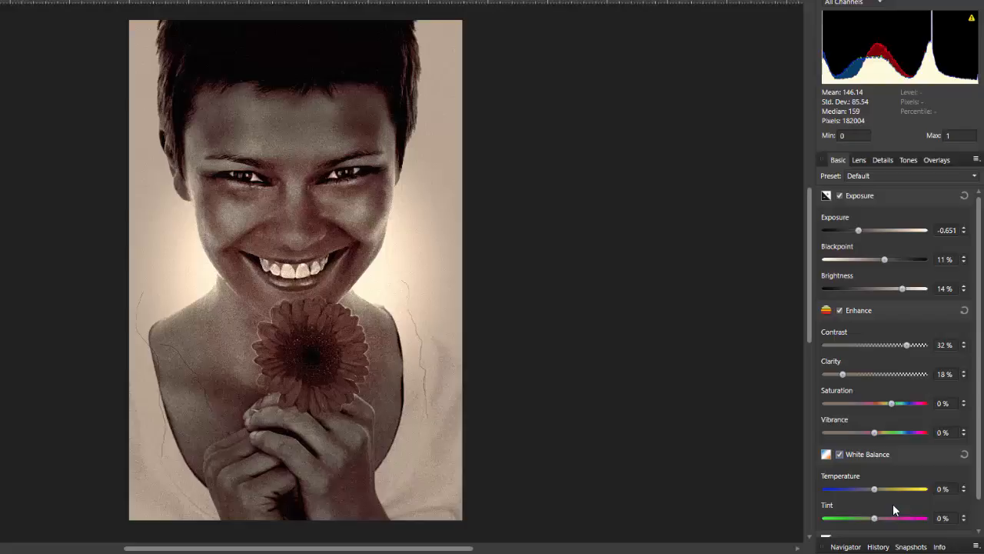
click(945, 489)
text(45)
click(944, 518)
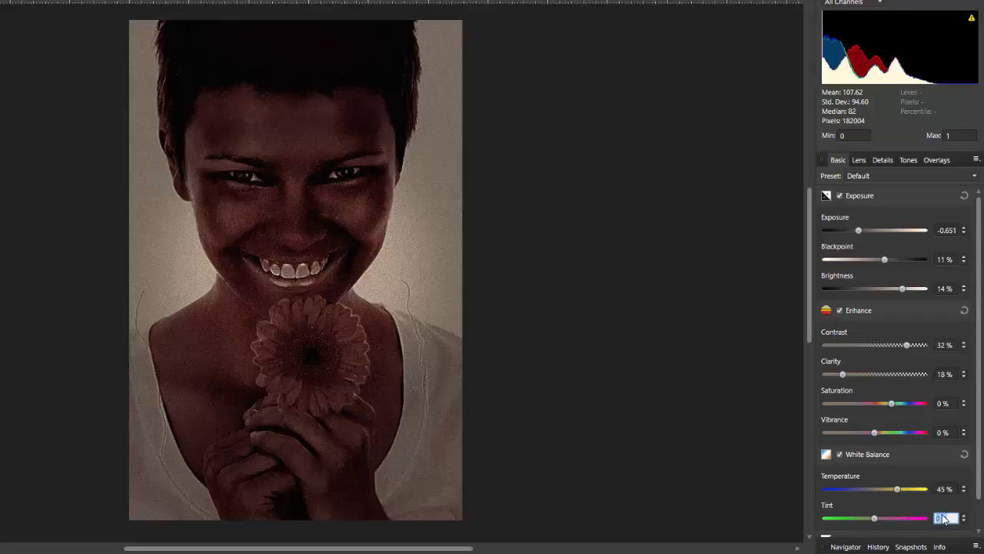
text(-)
key(Return)
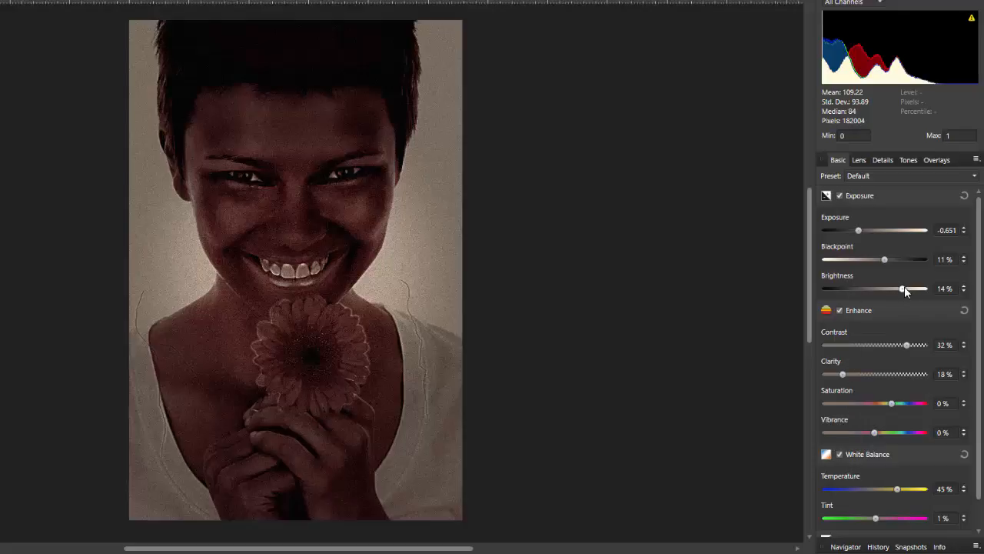
Set the Master overlay's exposure to -0.115, blackpoint to 2% and brightness to 15%.
drag(903, 287, 910, 287)
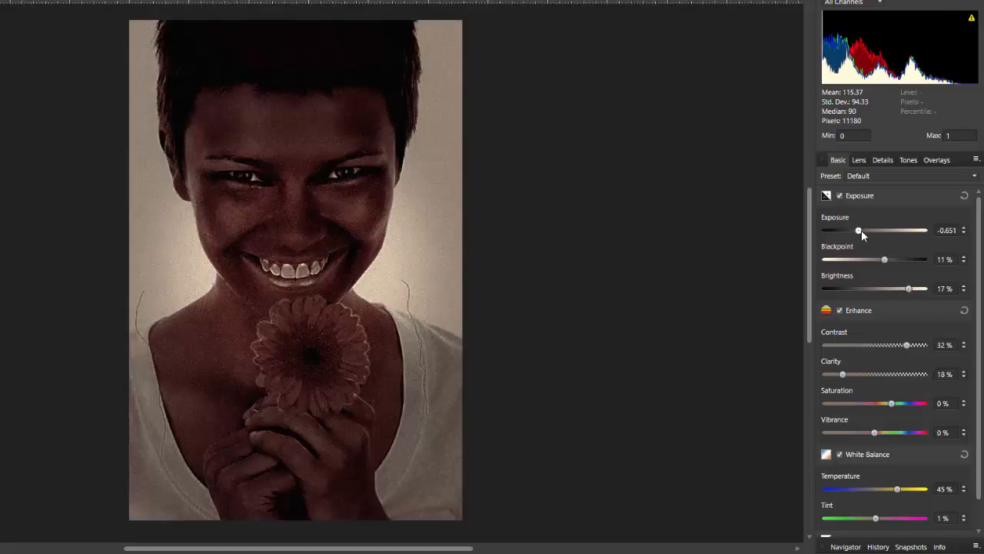
mouse_move(861, 230)
mouse_down()
mouse_move(882, 261)
mouse_move(860, 261)
mouse_move(877, 232)
mouse_up()
drag(874, 231, 871, 232)
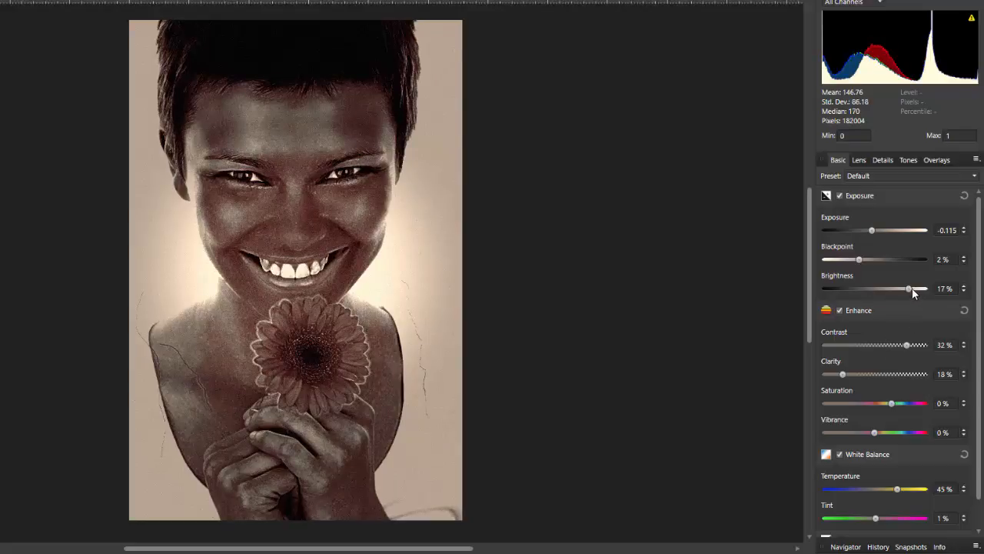
drag(909, 290, 905, 290)
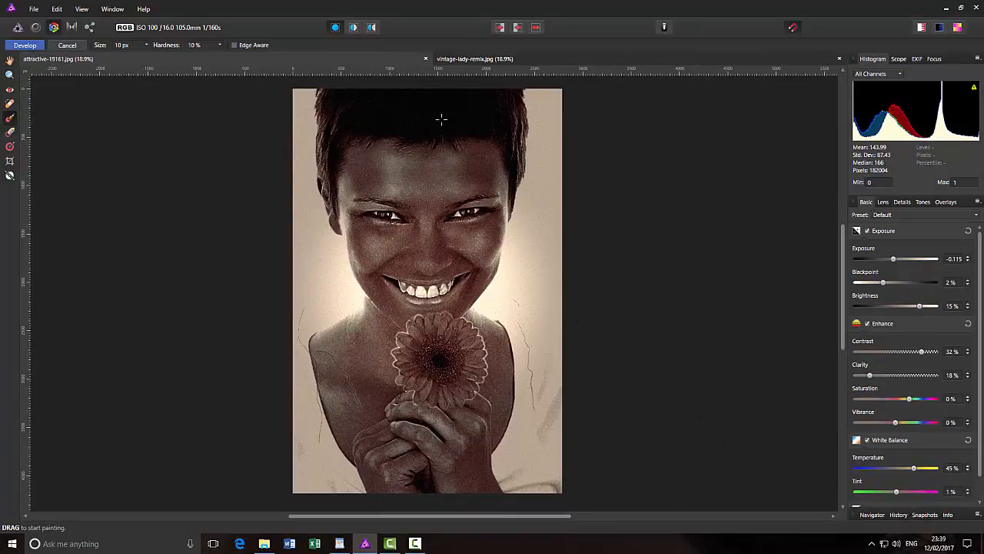
Using vintage-lady-remix.jpg as reference, set the Enhance contrast to 14% and clarity to 24%, and develop the portrait.
click(521, 59)
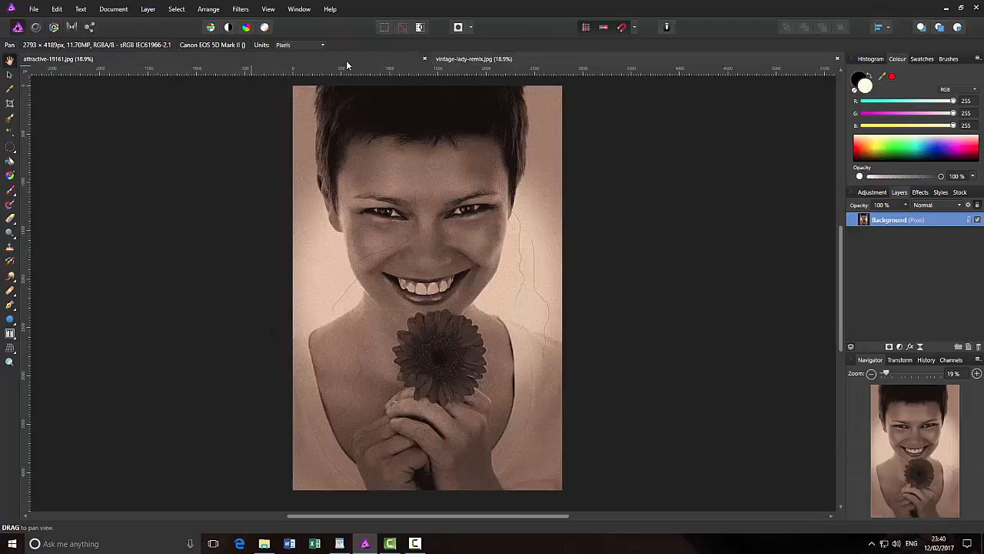
click(267, 60)
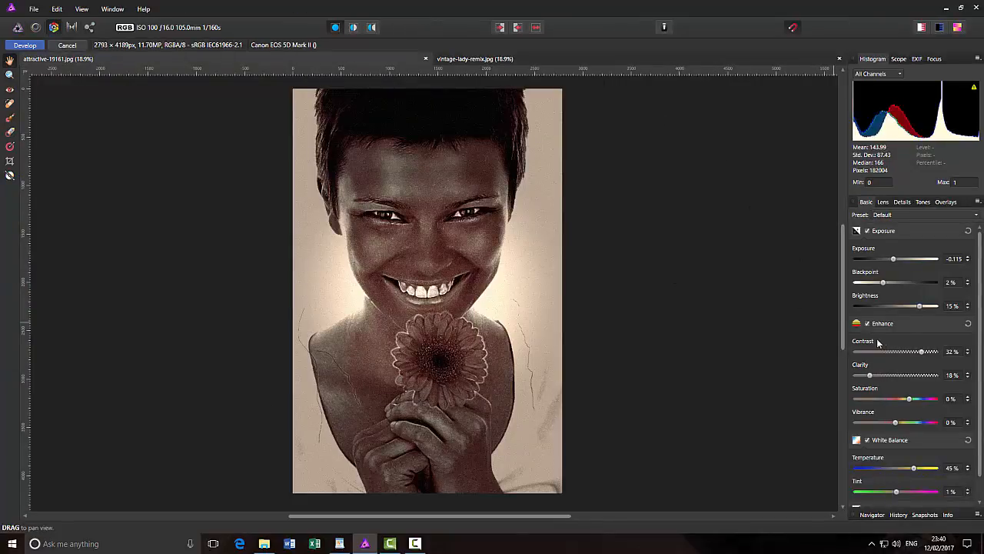
drag(923, 352, 874, 375)
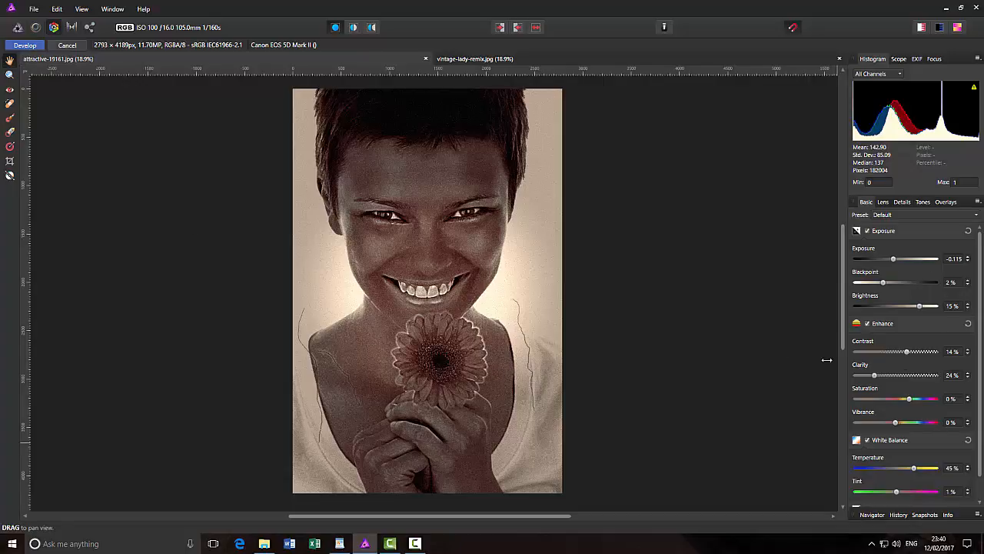
click(28, 45)
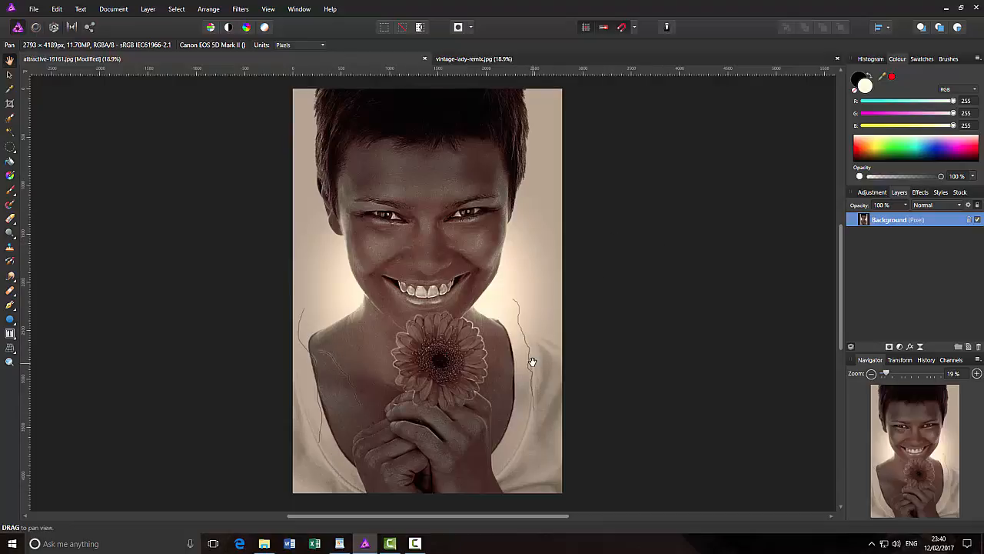
Add a Recolour adjustment to the portrait with a hue of 11.8° and a saturation of 11%.
click(872, 193)
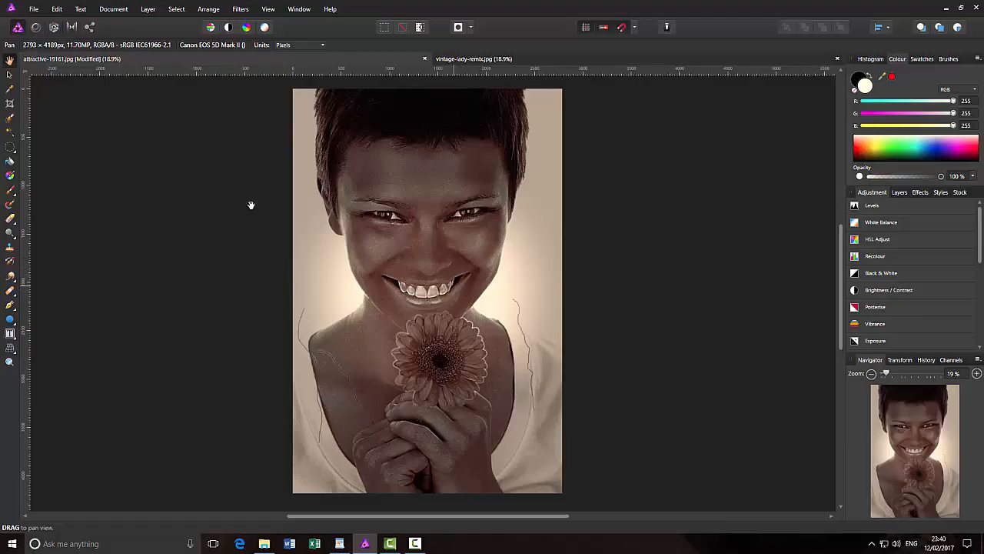
click(898, 258)
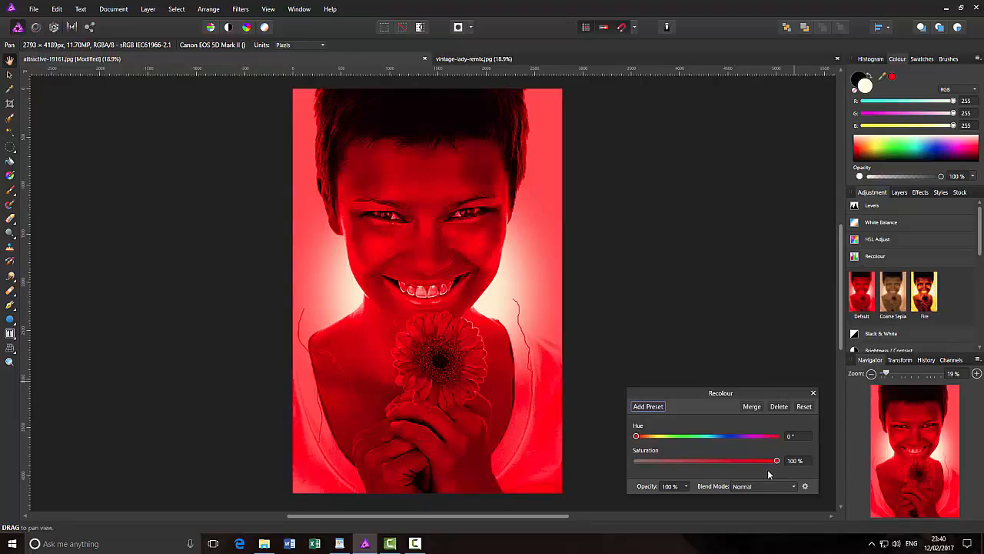
click(796, 436)
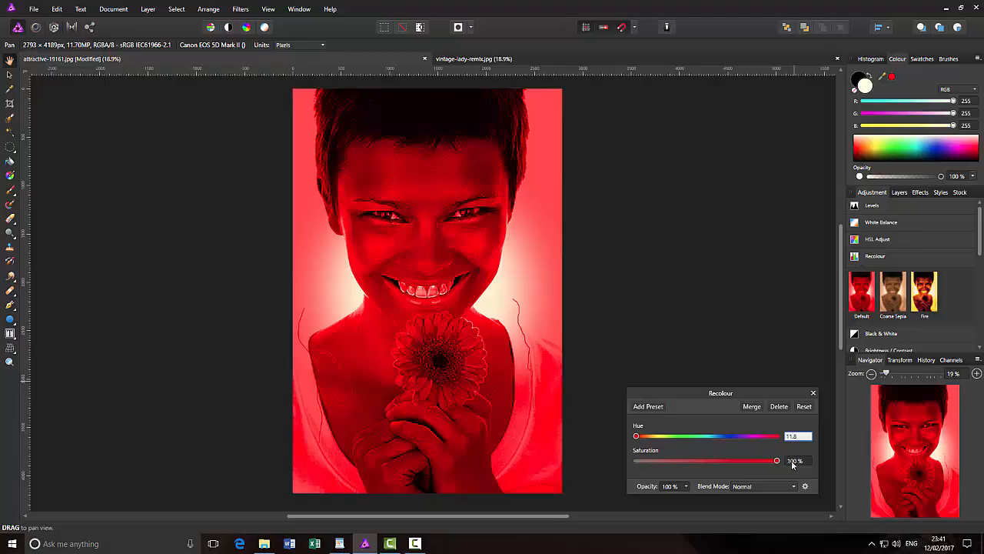
click(799, 462)
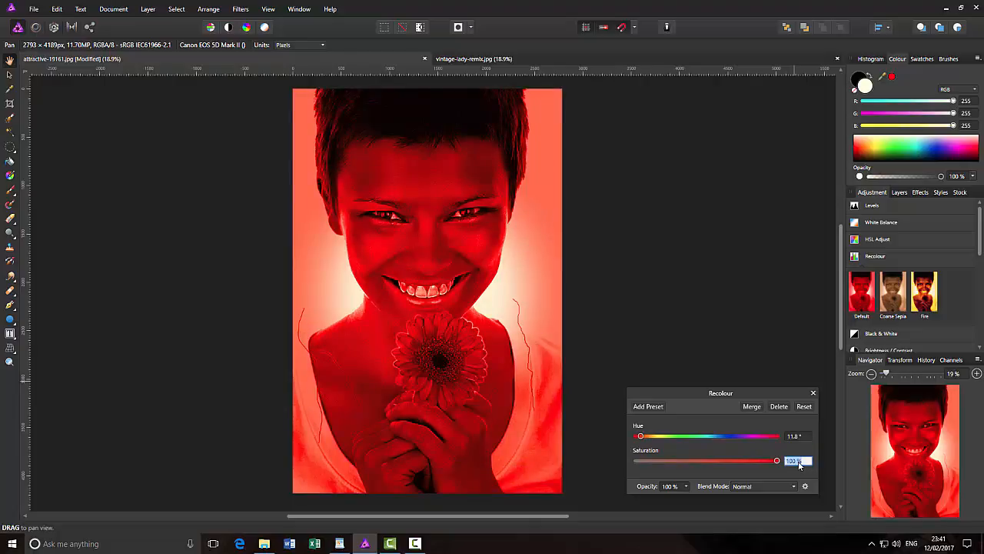
text(11)
key(Return)
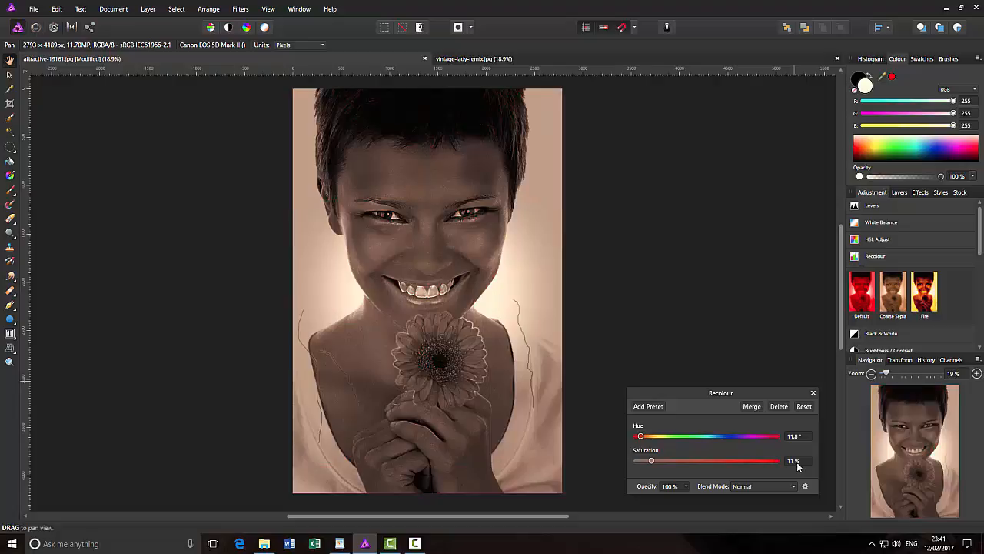
click(812, 393)
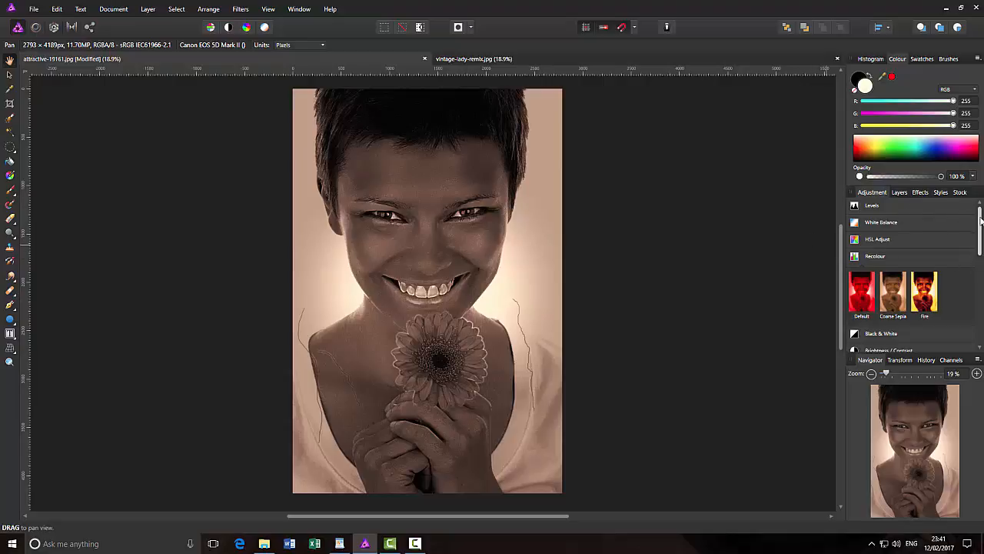
Apply the Add Noise filter with strong monochromatic Gaussian noise at an intensity above 80%.
scroll(981, 221, down, 2)
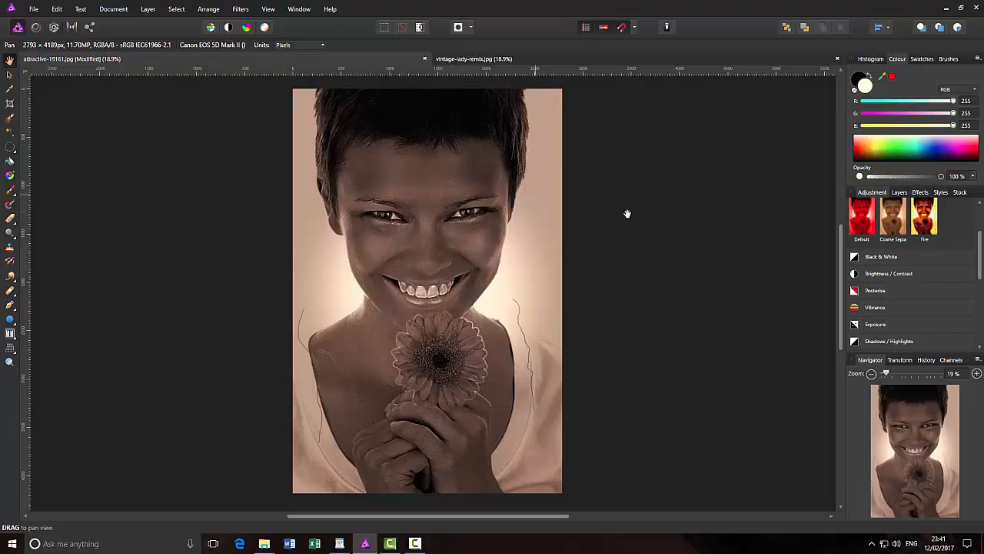
click(238, 11)
mouse_move(286, 46)
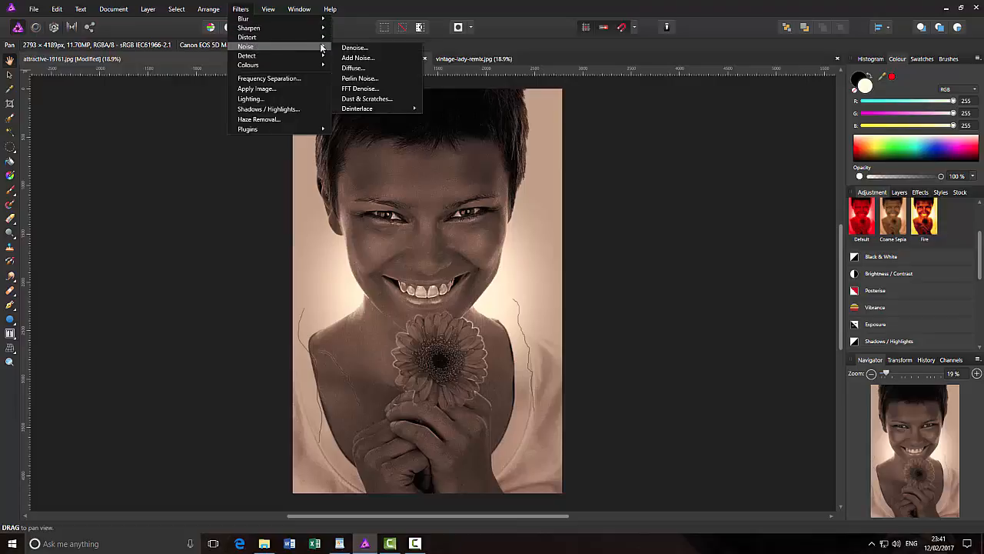
click(356, 58)
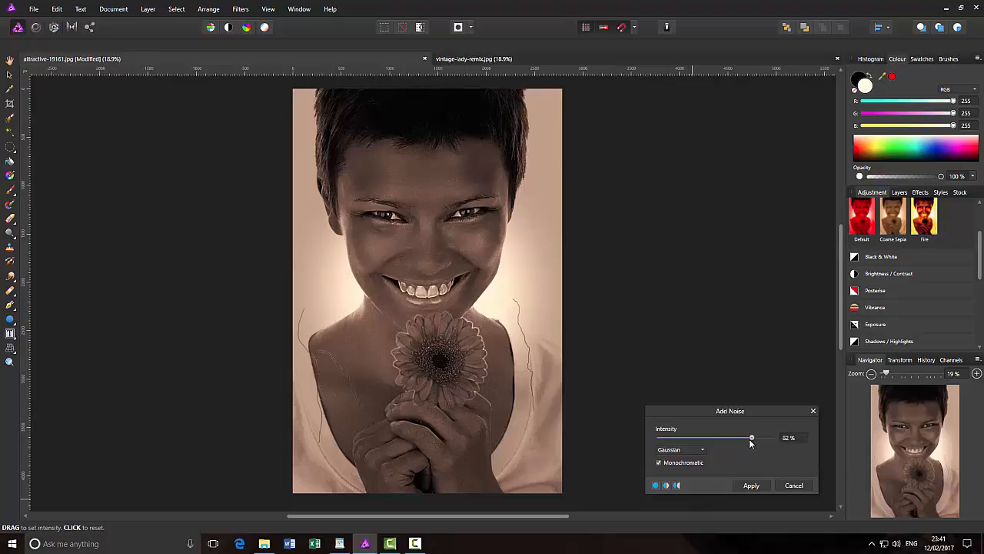
drag(751, 442, 758, 441)
click(748, 486)
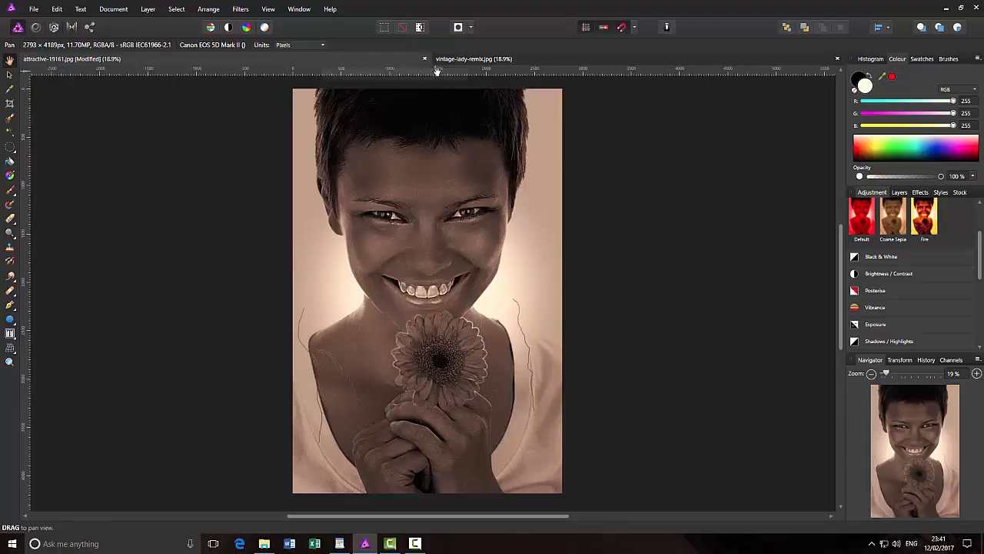
Compare the portrait's grain with the vintage-lady-remix.jpg reference and check which layer of the portrait is selected.
click(528, 60)
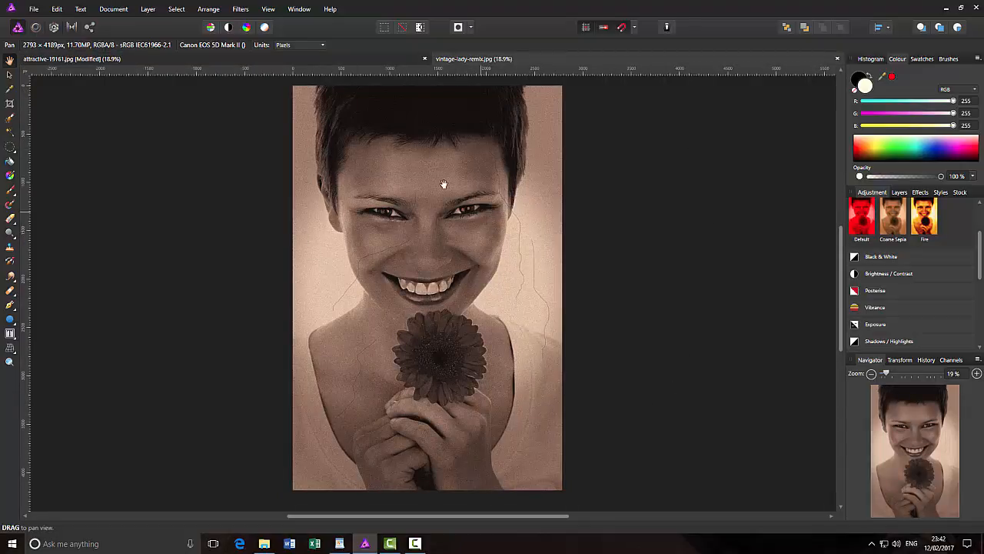
click(298, 59)
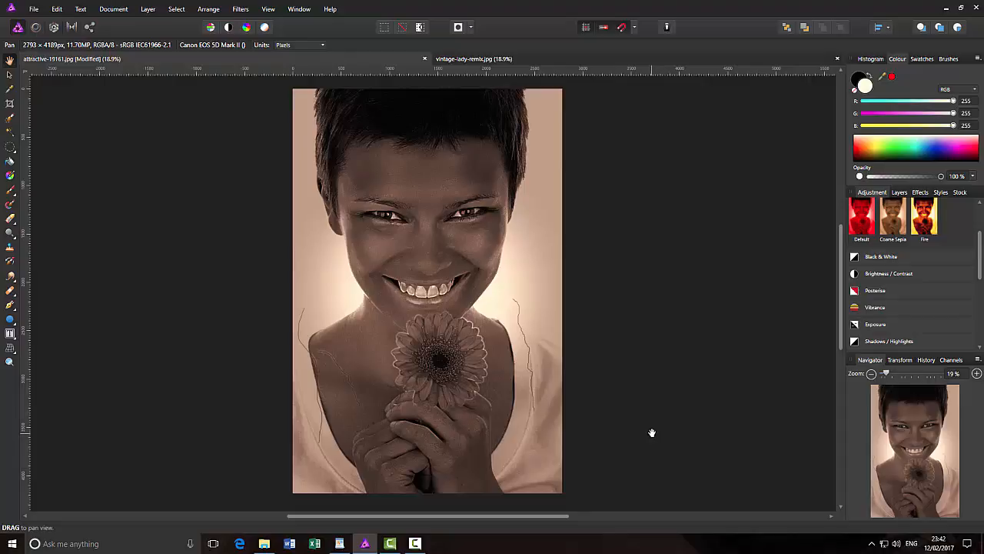
click(898, 193)
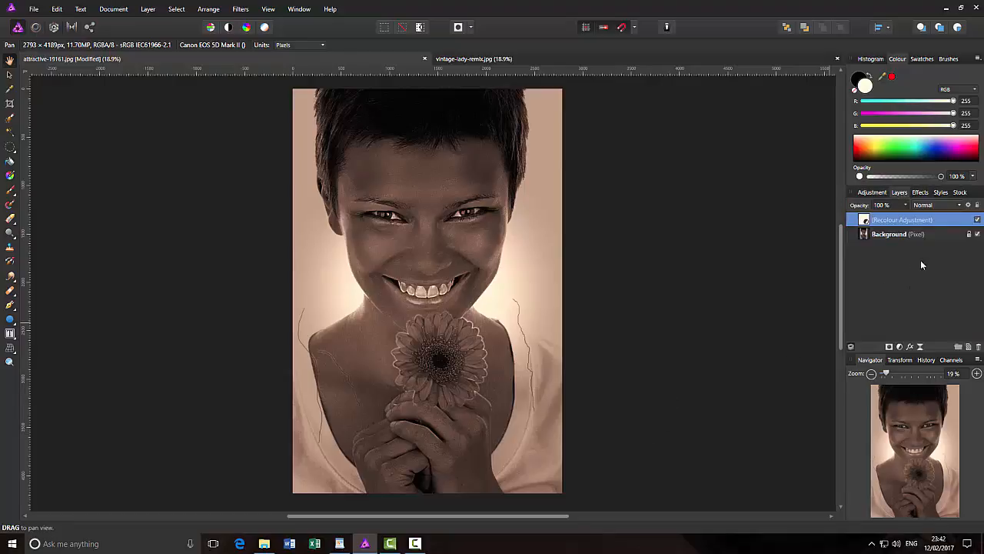